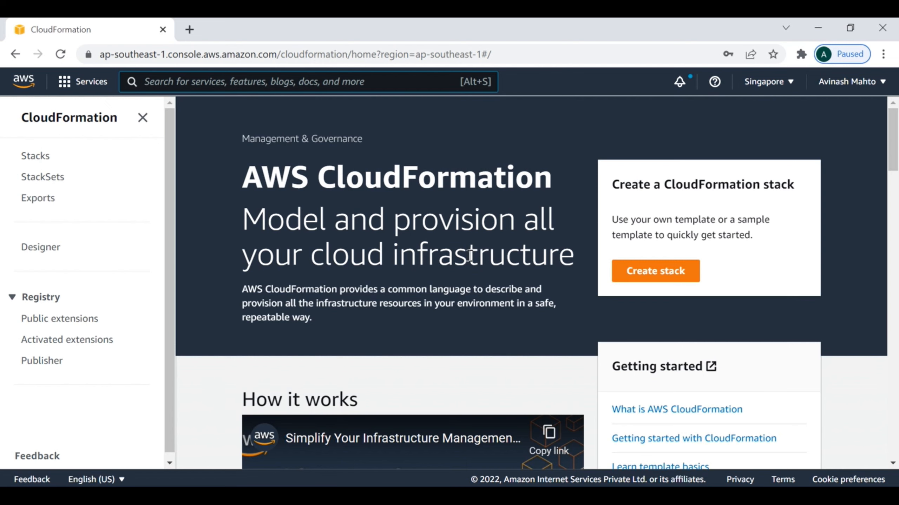
# - Start a new stack and choose 'Template is ready' as the template preparation option
pyautogui.scroll(-6, 537, 311)
pyautogui.scroll(-20, 549, 319)
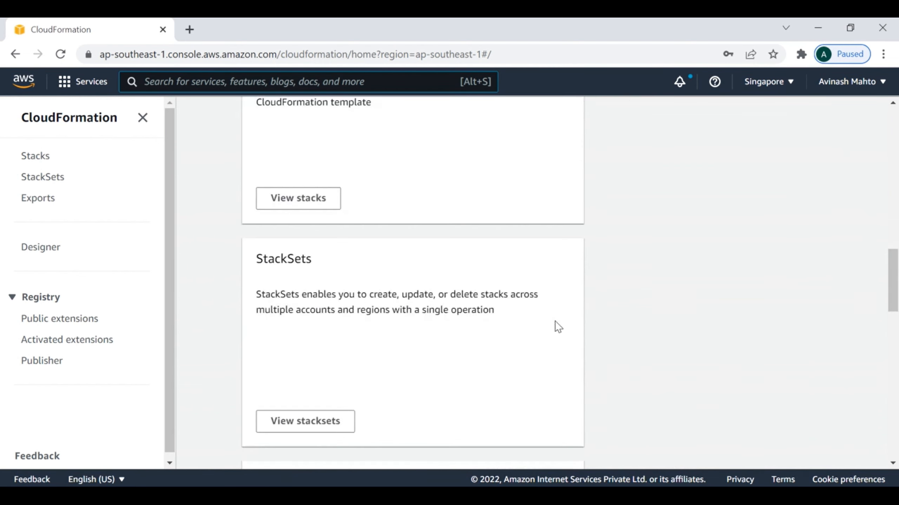
pyautogui.scroll(20, 562, 337)
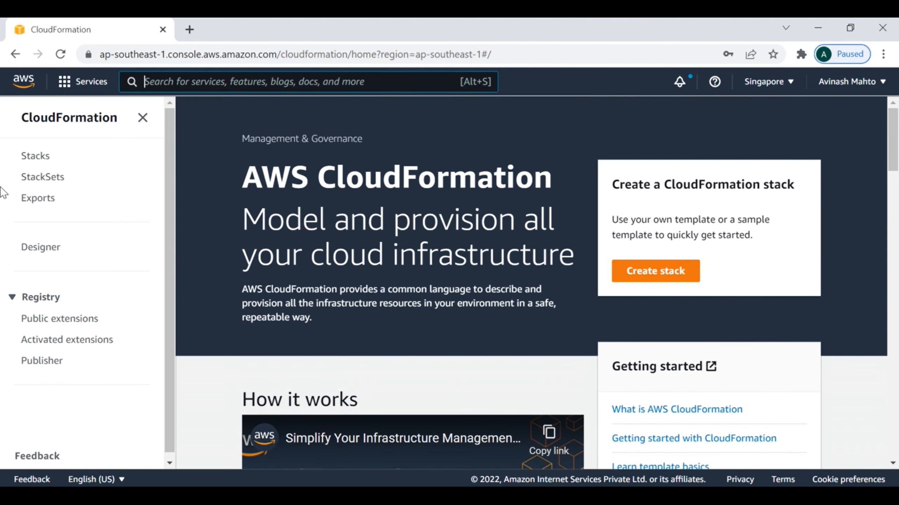
pyautogui.click(653, 276)
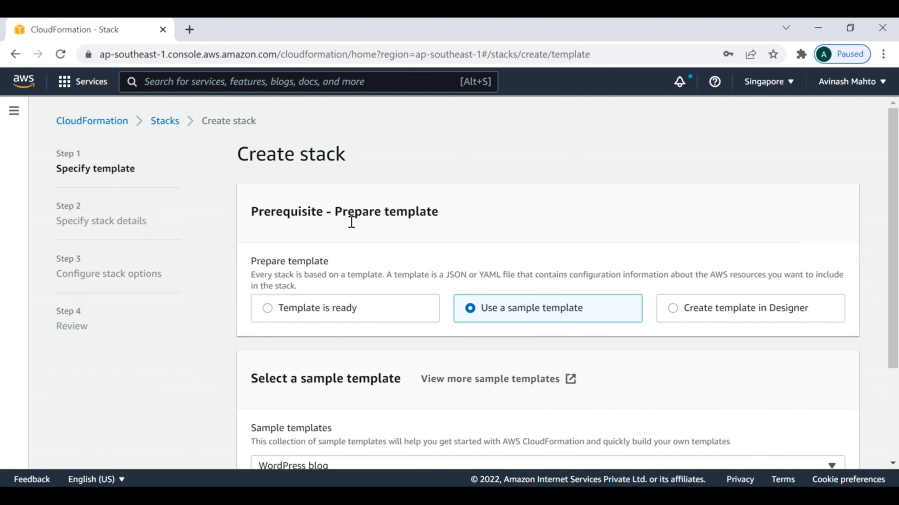
pyautogui.scroll(-3, 608, 241)
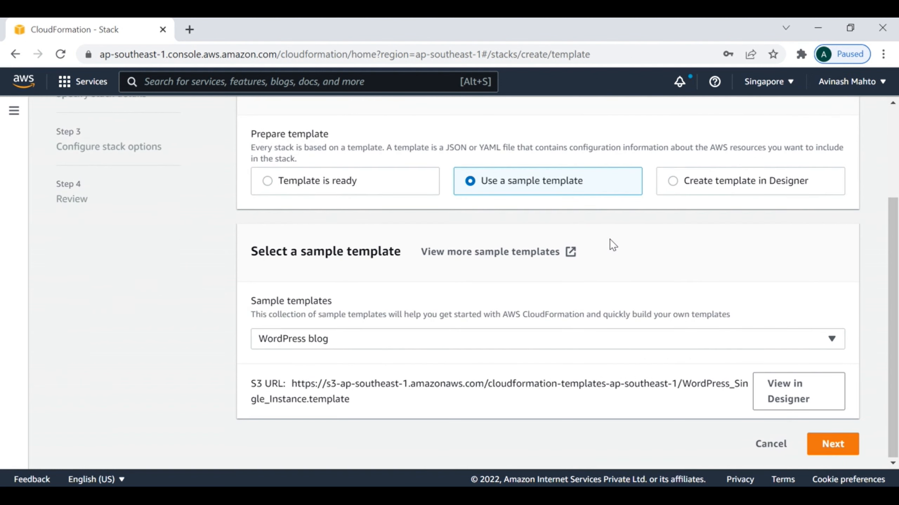
pyautogui.click(268, 182)
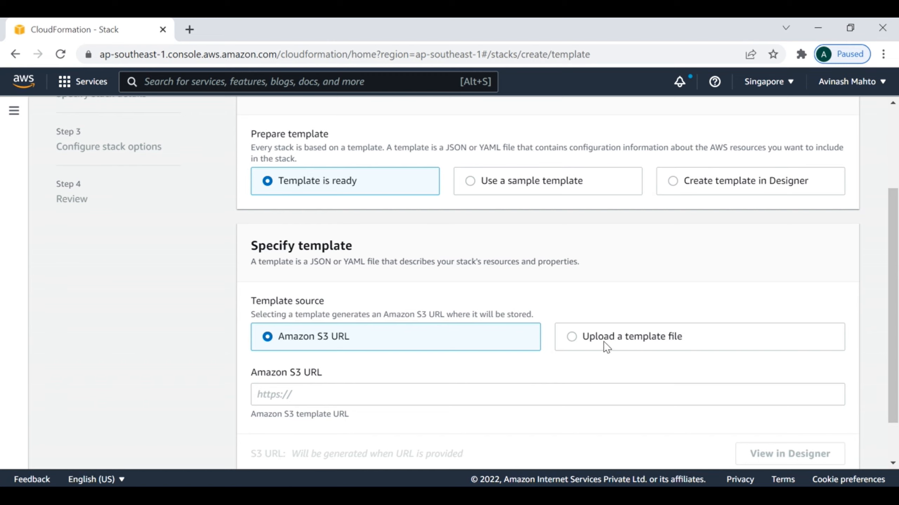
# - Switch the template source to 'Use a sample template'
pyautogui.scroll(-1, 574, 350)
pyautogui.scroll(-1, 566, 355)
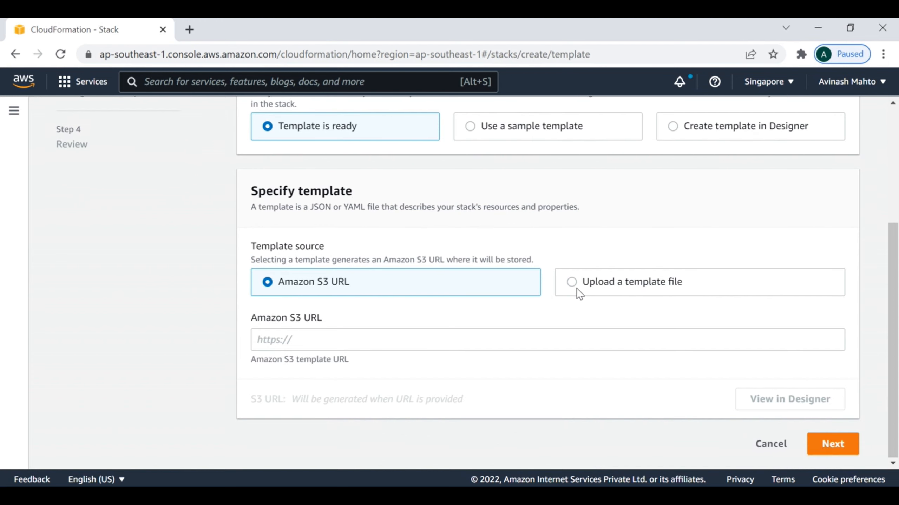
pyautogui.click(571, 282)
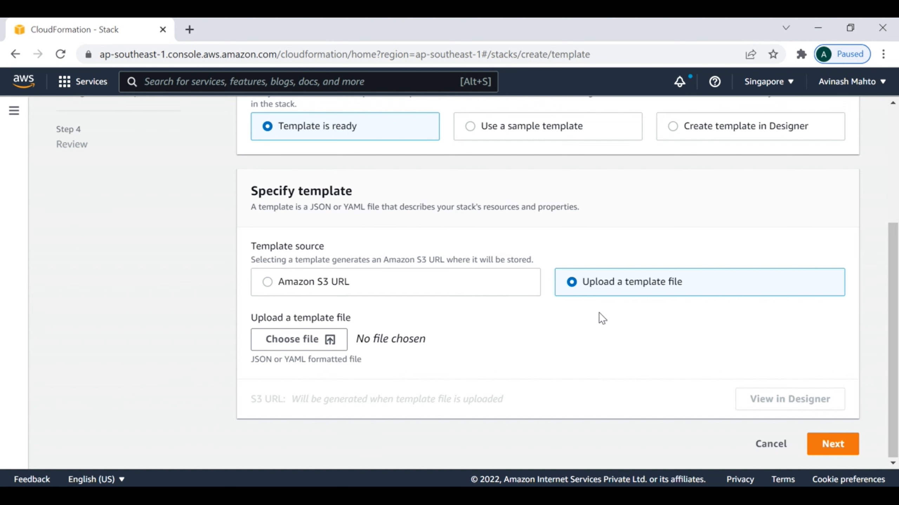
pyautogui.scroll(5, 549, 350)
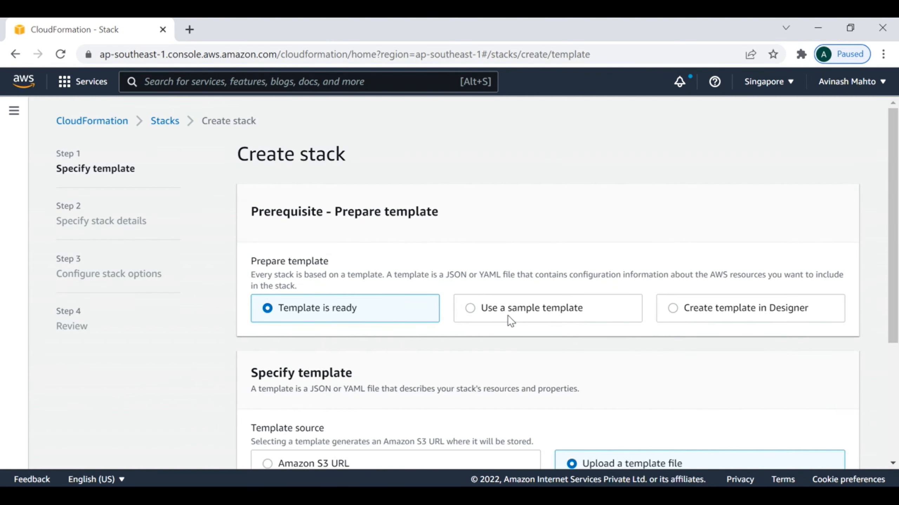
pyautogui.click(471, 308)
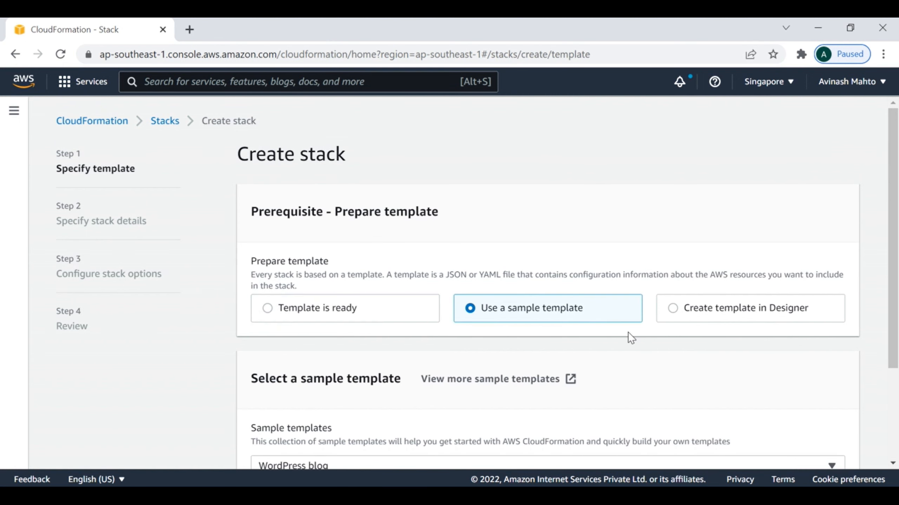
# - Pick the WordPress blog sample template and advance to the stack details step
pyautogui.scroll(-3, 628, 335)
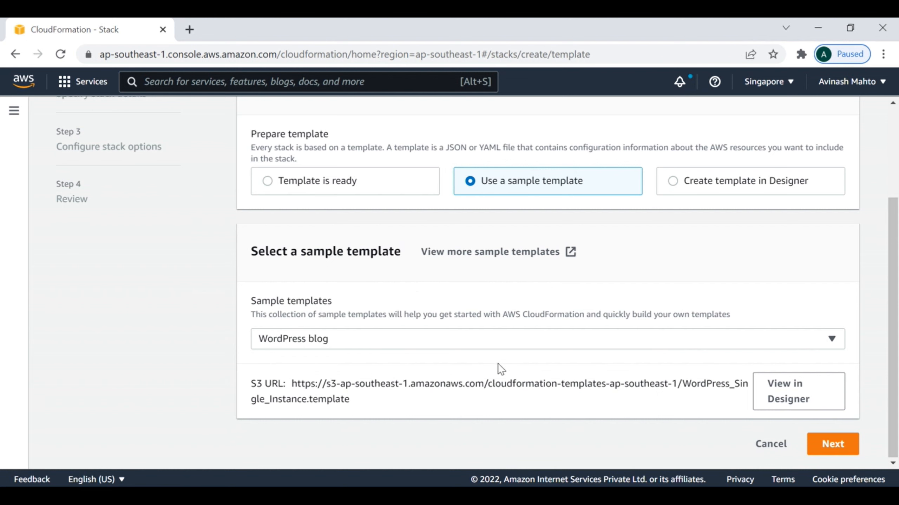
pyautogui.click(357, 340)
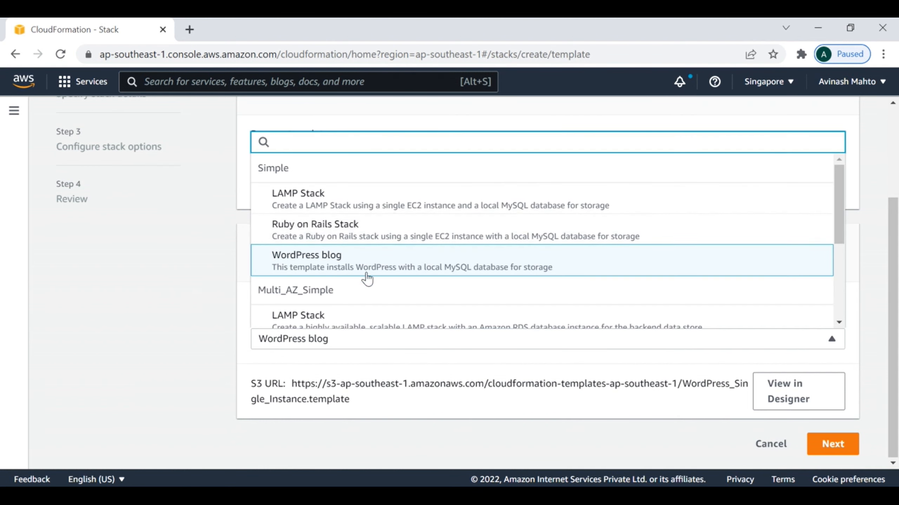
pyautogui.scroll(-2, 371, 281)
pyautogui.scroll(3, 393, 279)
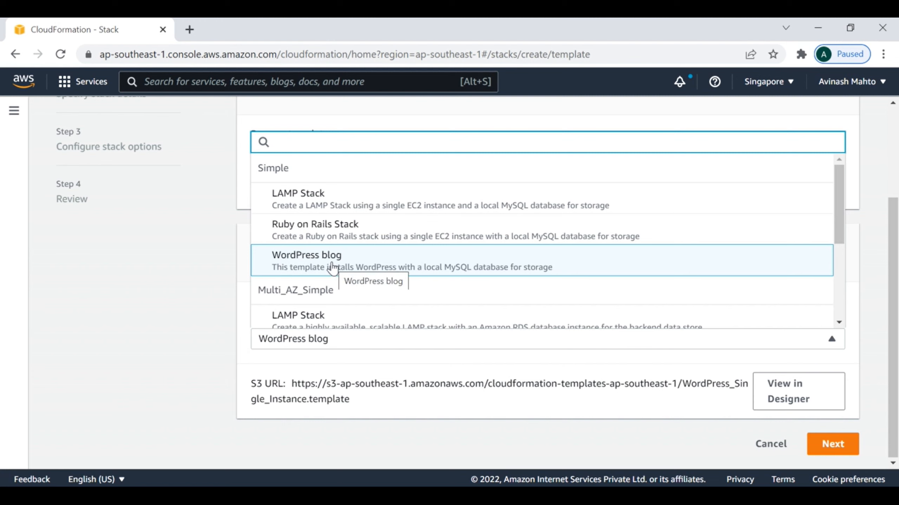
pyautogui.click(340, 275)
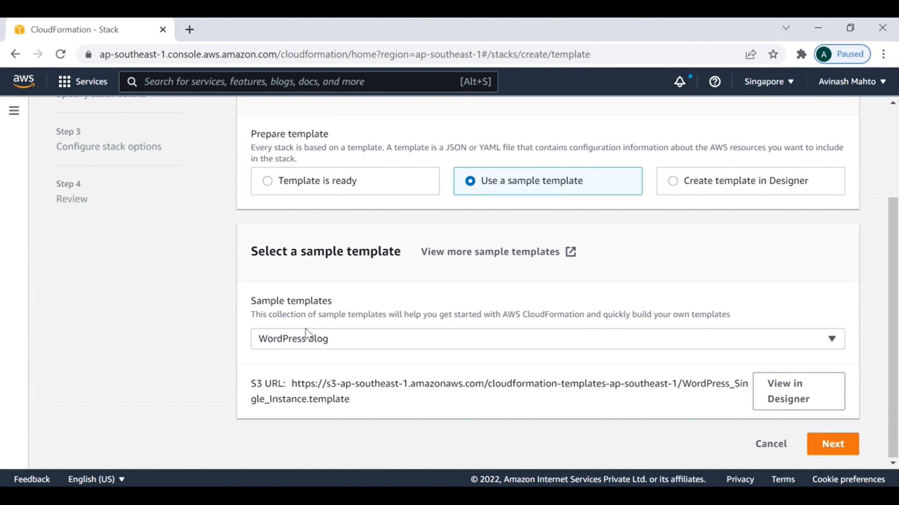
pyautogui.moveTo(292, 383); pyautogui.dragTo(354, 401)
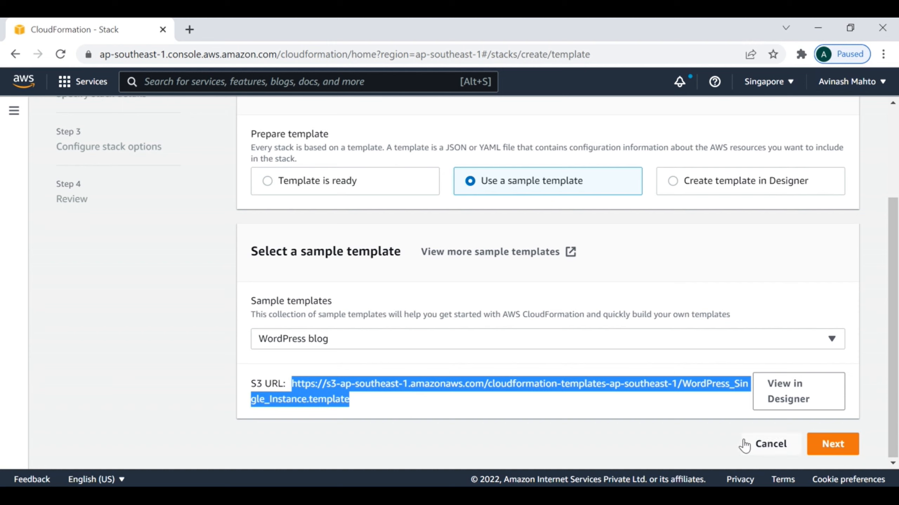
pyautogui.click(833, 446)
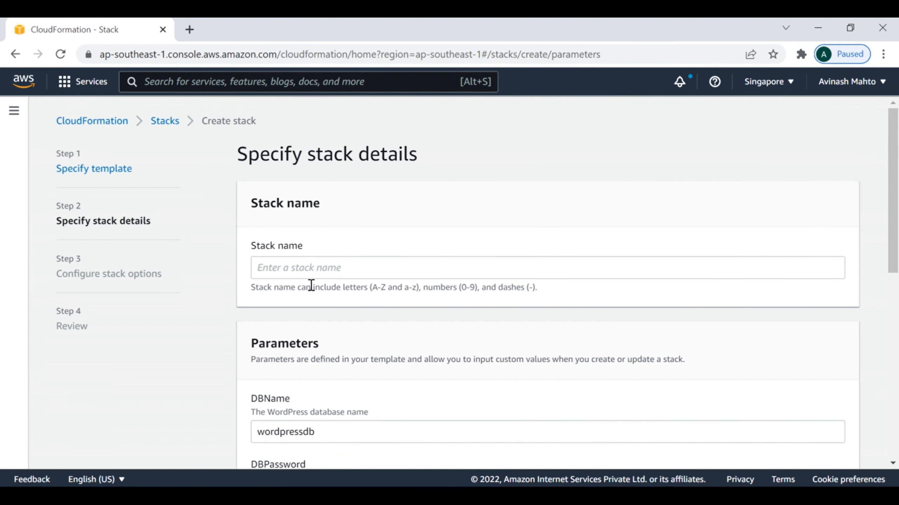
# - Enter My-Tech-Vlog as the stack name, correcting the capital T in Tech
pyautogui.click(295, 269)
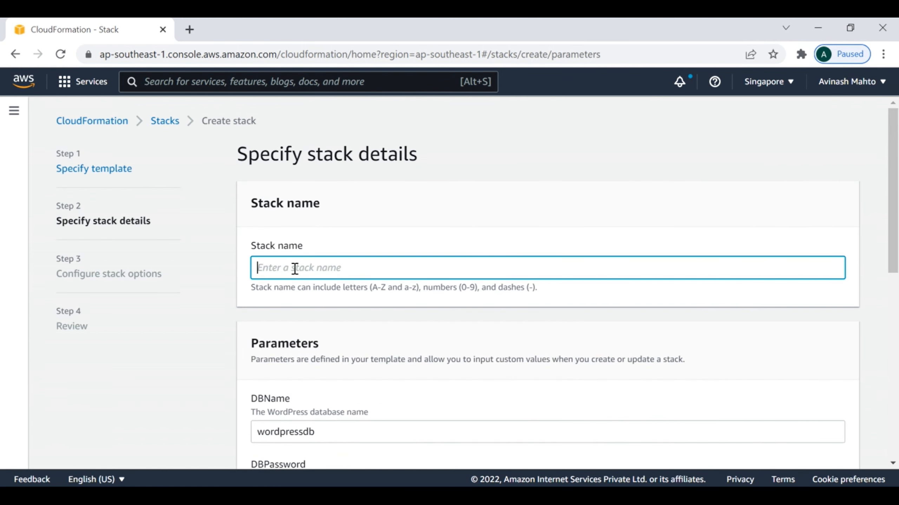
pyautogui.write('My-techTVlog')
pyautogui.click(277, 267)
pyautogui.press('BackSpace')
pyautogui.write('T')
# - Fill in the DBPassword and DBRootPassword fields and start on DBUser
pyautogui.scroll(-4, 465, 262)
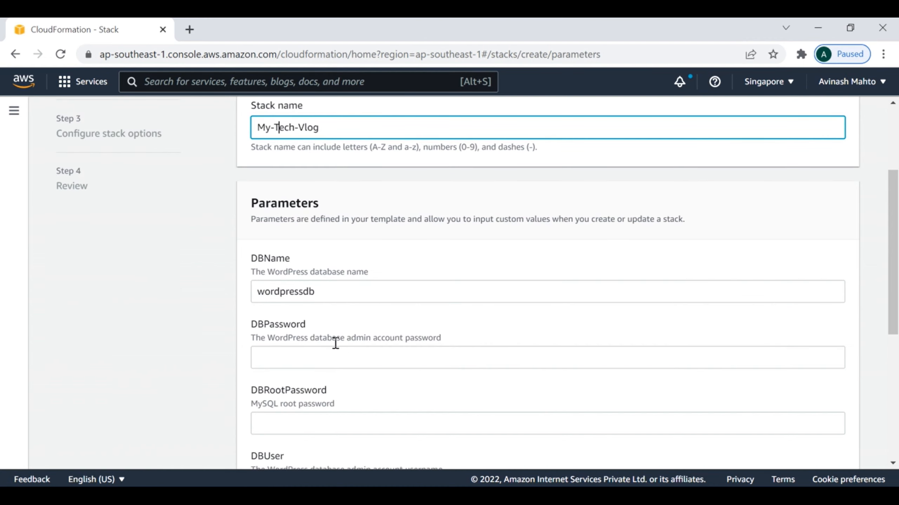
pyautogui.scroll(-2, 334, 340)
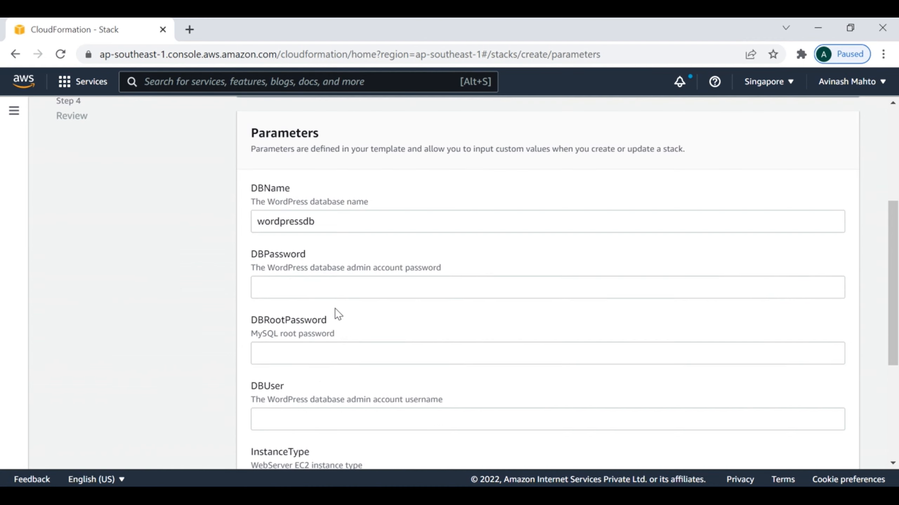
pyautogui.click(288, 286)
pyautogui.write('********')
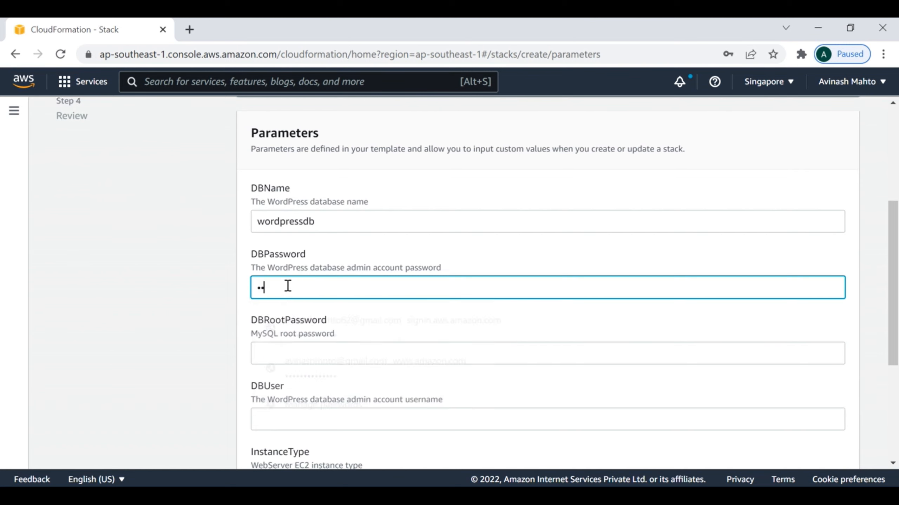
pyautogui.write('*****')
pyautogui.press('Tab')
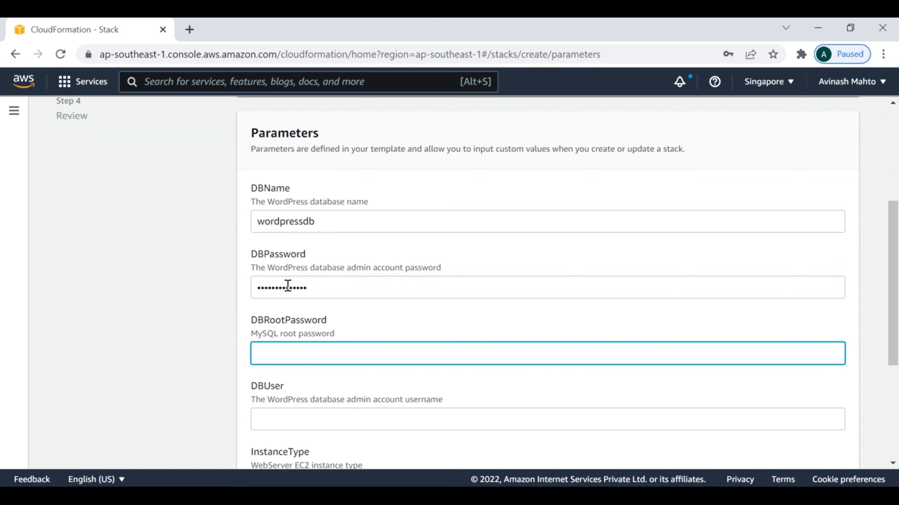
pyautogui.write('**************')
pyautogui.scroll(-2, 335, 312)
pyautogui.click(296, 344)
# - Finish the DBUser entry and search the KeyName list for 'jenkins', finding no key pairs
pyautogui.write('*****')
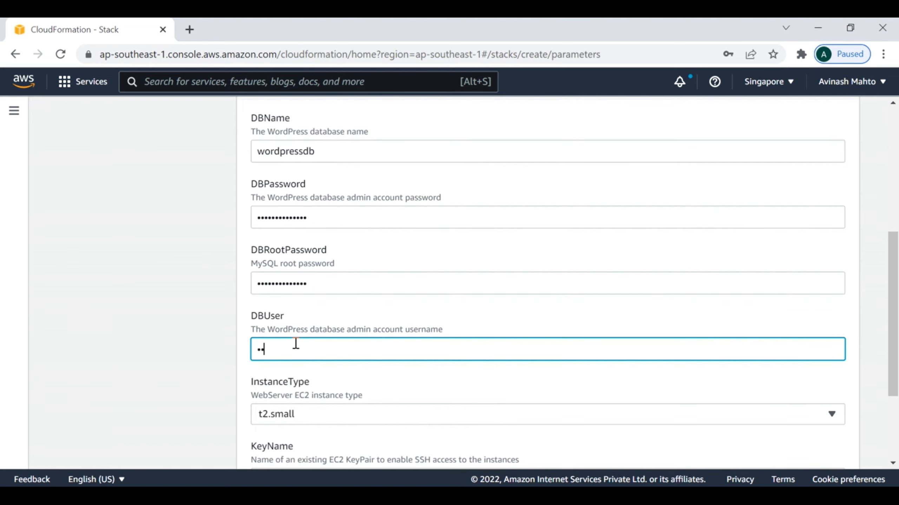
pyautogui.scroll(-4, 367, 372)
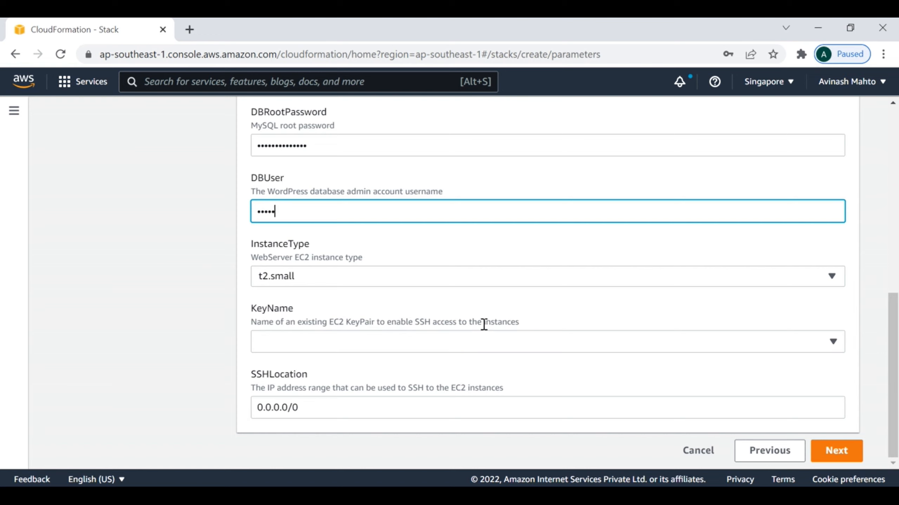
pyautogui.click(367, 342)
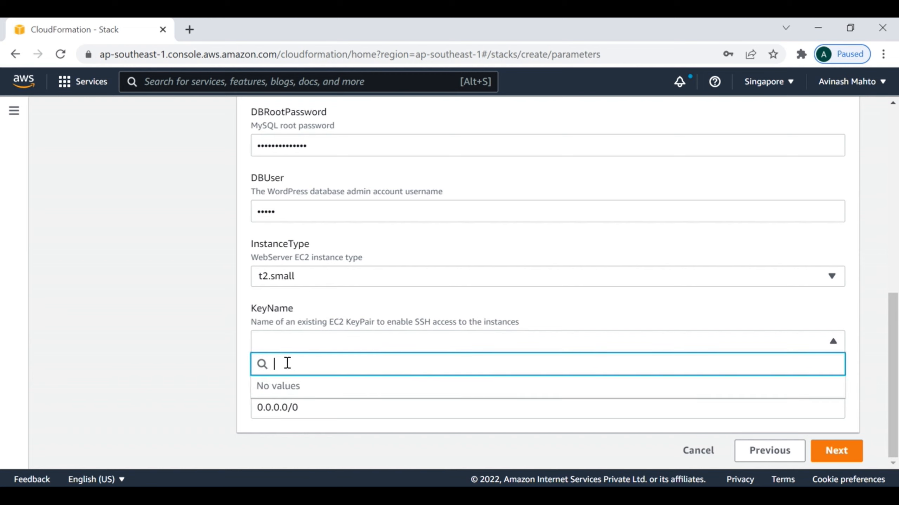
pyautogui.click(166, 392)
pyautogui.click(317, 342)
pyautogui.click(301, 340)
pyautogui.click(302, 341)
pyautogui.write('jenkins')
# - Reload and restart from the WordPress blog sample template, reaching a fresh stack details form
pyautogui.click(64, 53)
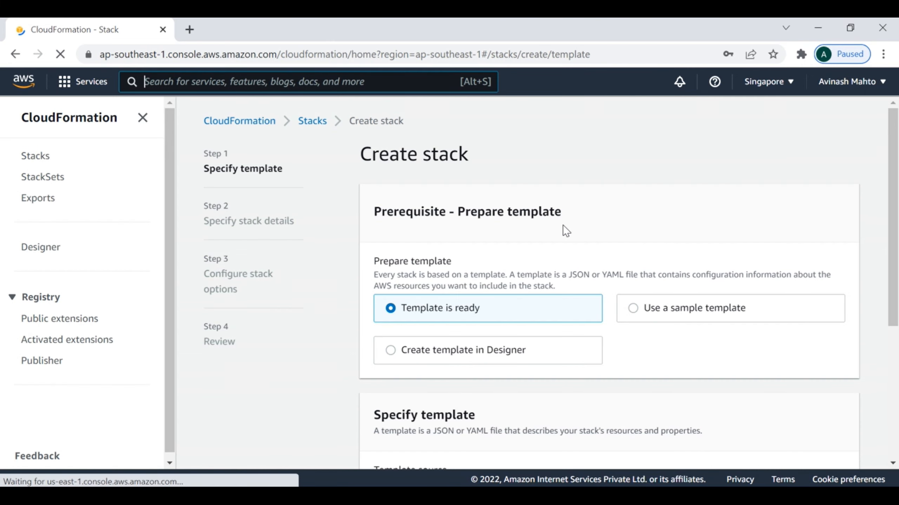
pyautogui.scroll(-5, 559, 227)
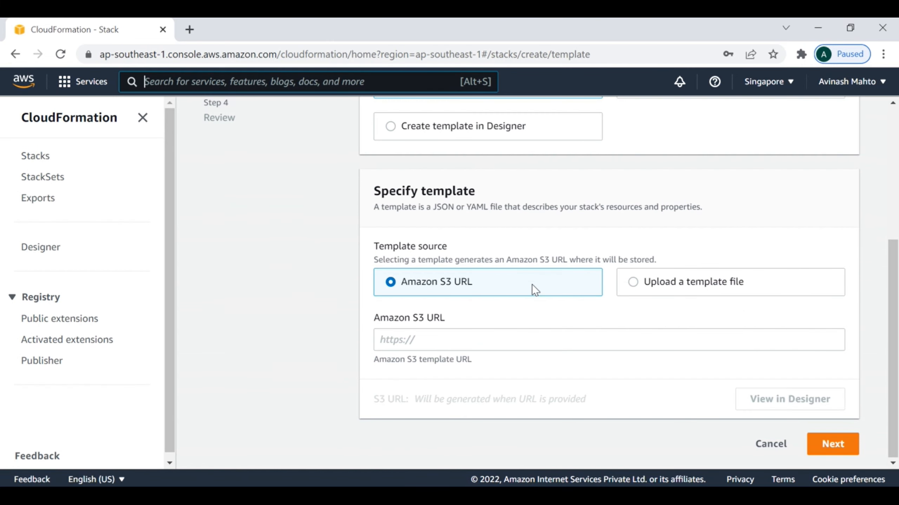
pyautogui.scroll(5, 533, 288)
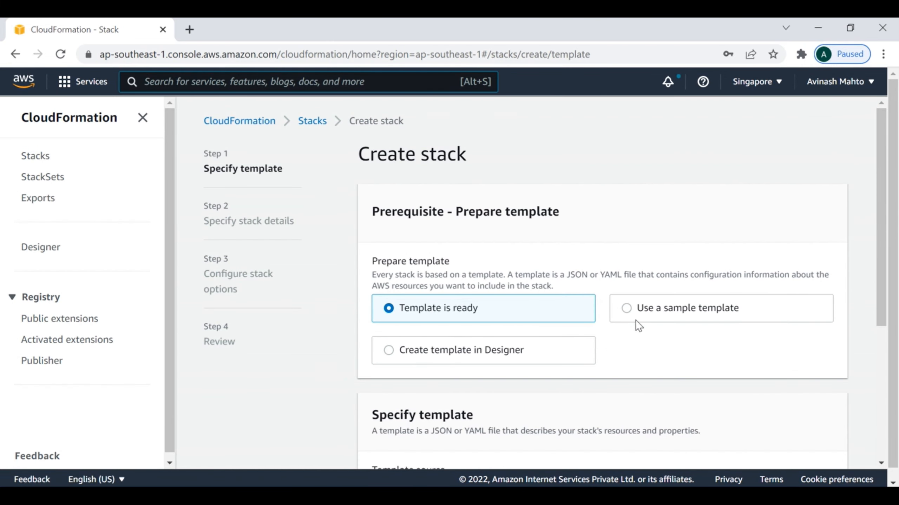
pyautogui.click(631, 307)
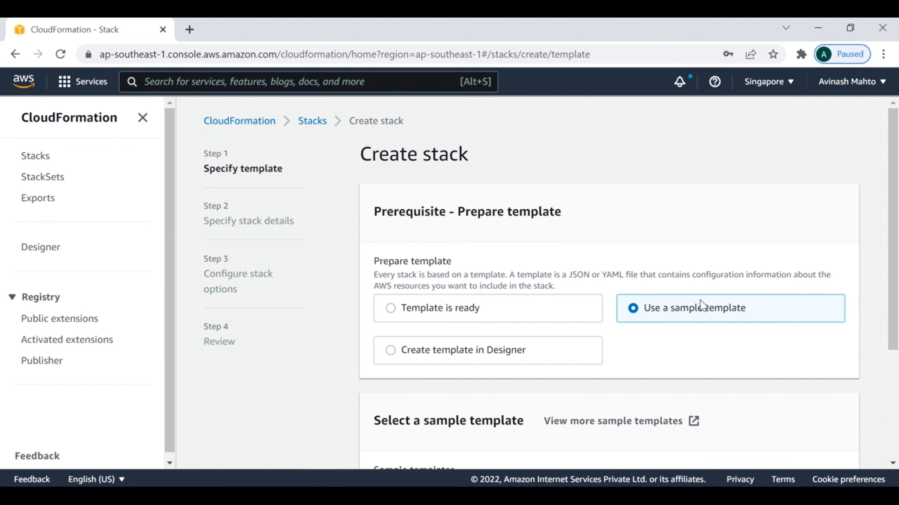
pyautogui.scroll(-4, 703, 306)
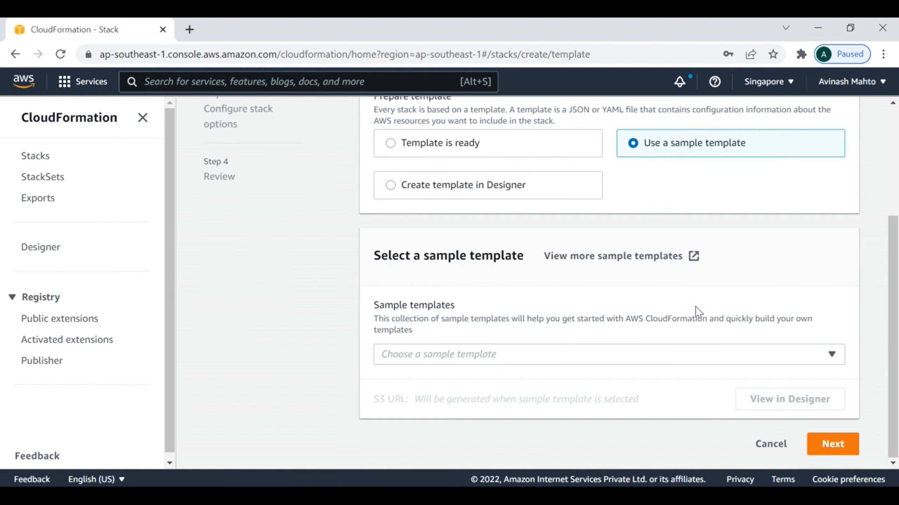
pyautogui.click(485, 356)
pyautogui.click(426, 261)
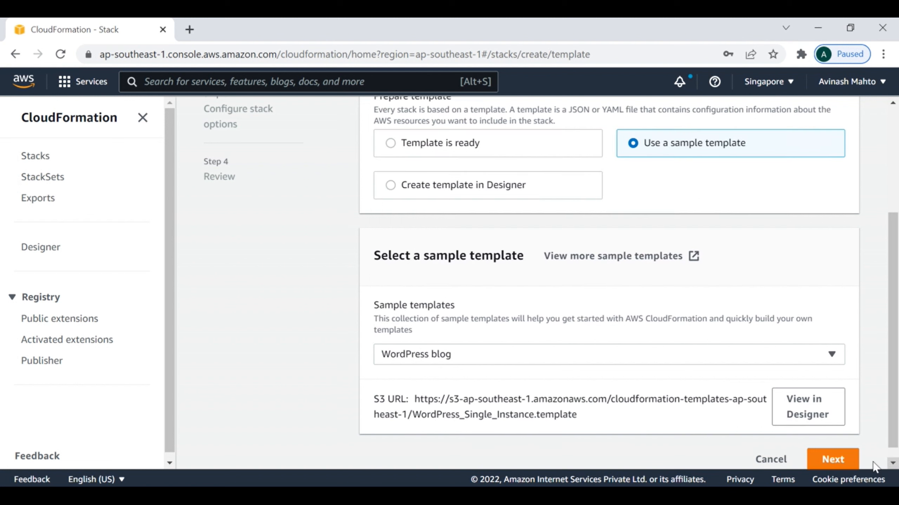
pyautogui.click(829, 460)
pyautogui.scroll(-5, 513, 329)
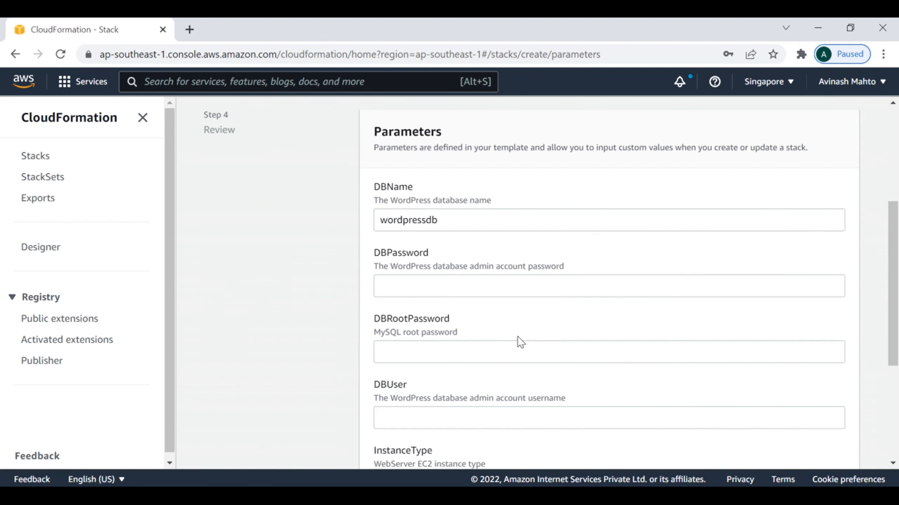
# - Set KeyName to the jenkins key pair
pyautogui.scroll(-5, 517, 337)
pyautogui.click(397, 140)
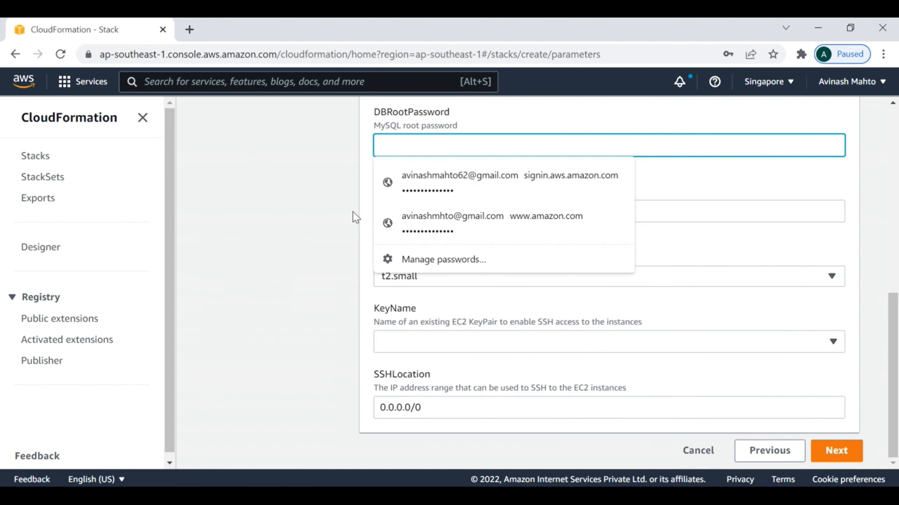
pyautogui.click(431, 341)
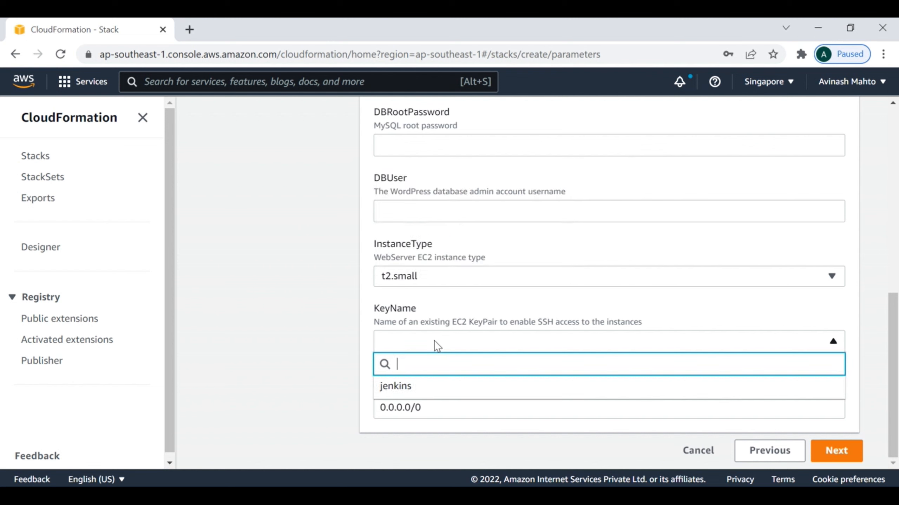
pyautogui.click(400, 387)
# - Fill in the DBPassword, DBRootPassword and DBUser fields
pyautogui.scroll(4, 548, 351)
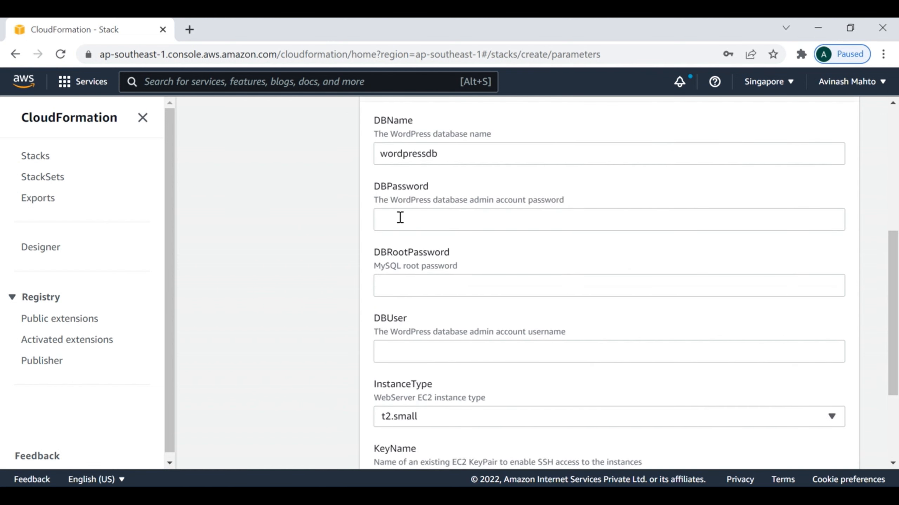
pyautogui.click(400, 217)
pyautogui.write('••••••••')
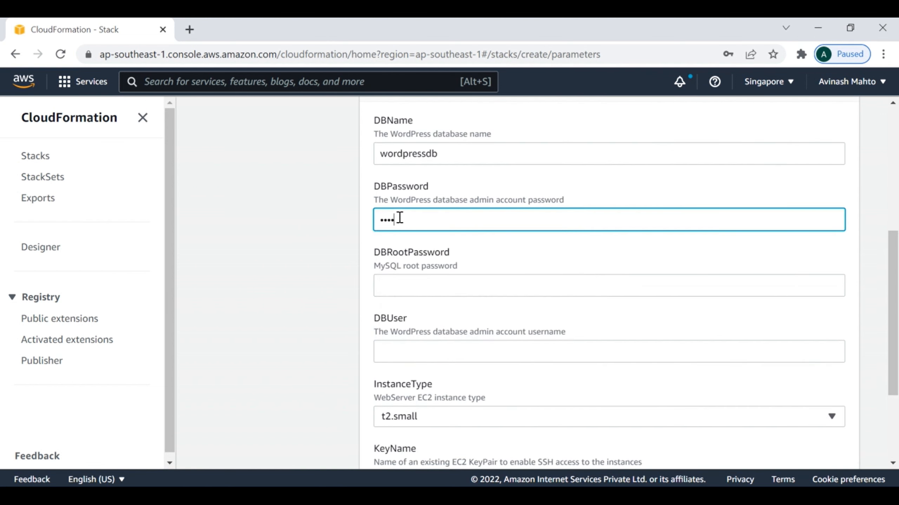
pyautogui.write('••••••')
pyautogui.click(406, 285)
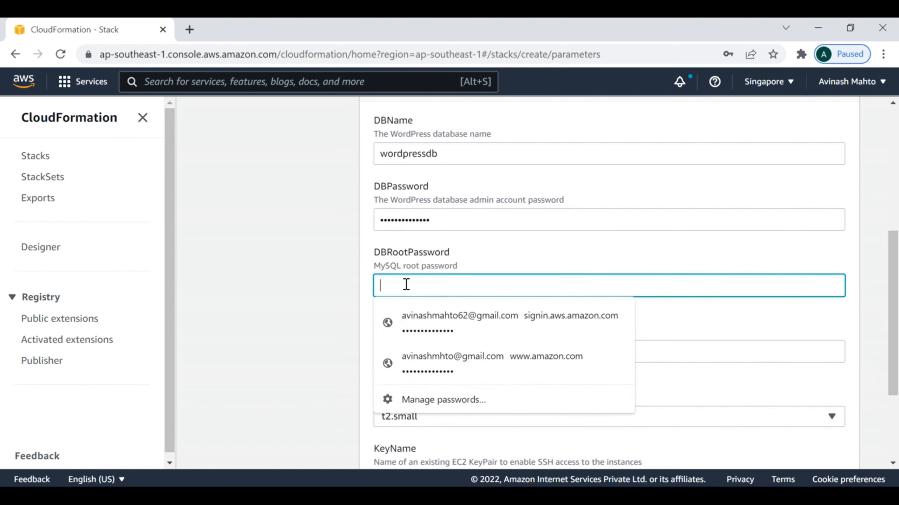
pyautogui.write('••••••••')
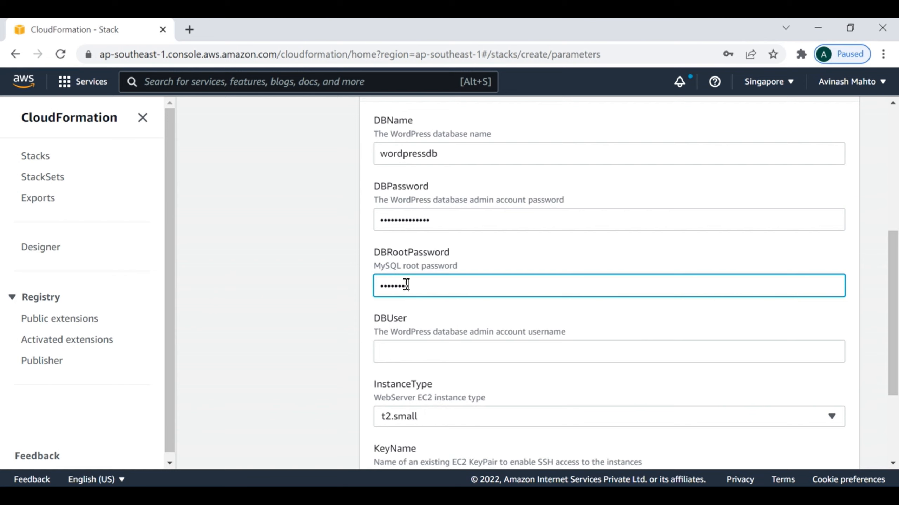
pyautogui.press('BackSpace')
pyautogui.press('BackSpace')
pyautogui.press('BackSpace')
pyautogui.press('BackSpace')
pyautogui.press('BackSpace')
pyautogui.press('BackSpace')
pyautogui.press('BackSpace')
pyautogui.press('BackSpace')
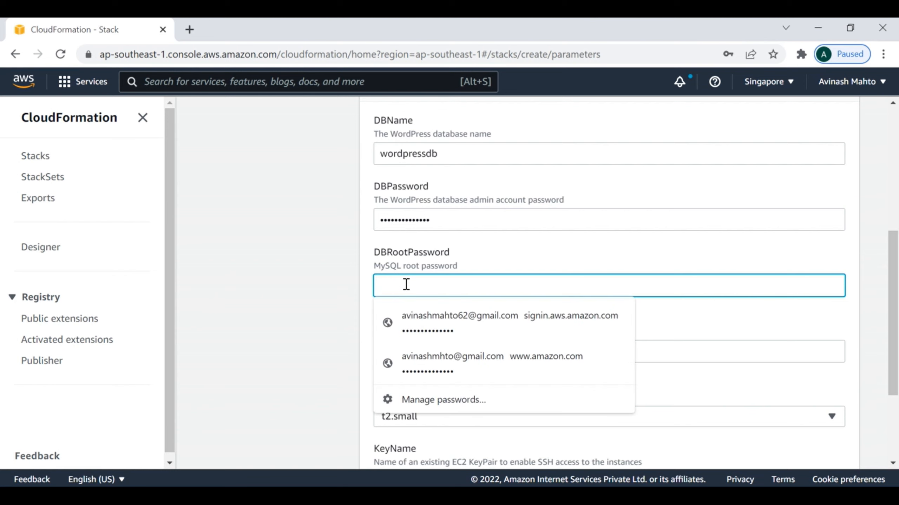
pyautogui.write('••••••••')
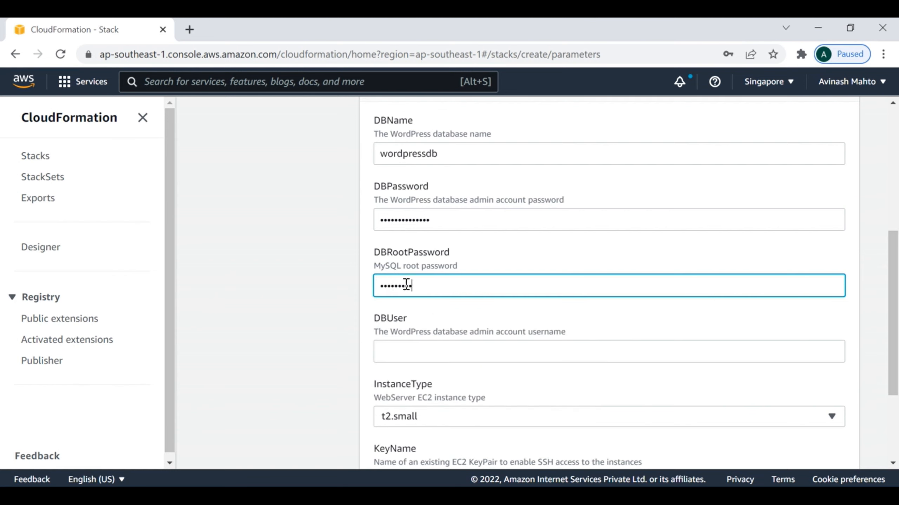
pyautogui.write('••••••')
pyautogui.write('•••')
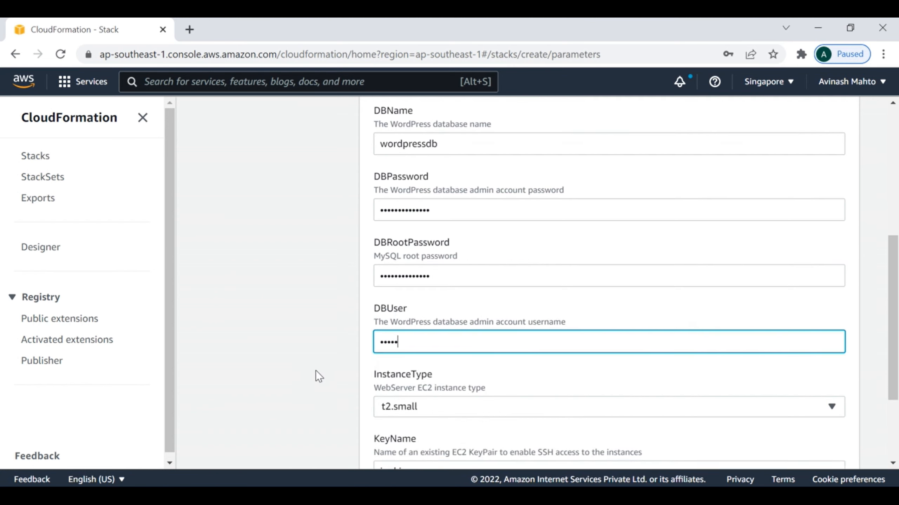
# - Enter My-Tech-Vlog as the stack name after Next is blocked, and check SSHLocation 0.0.0.0/0
pyautogui.scroll(-4, 316, 371)
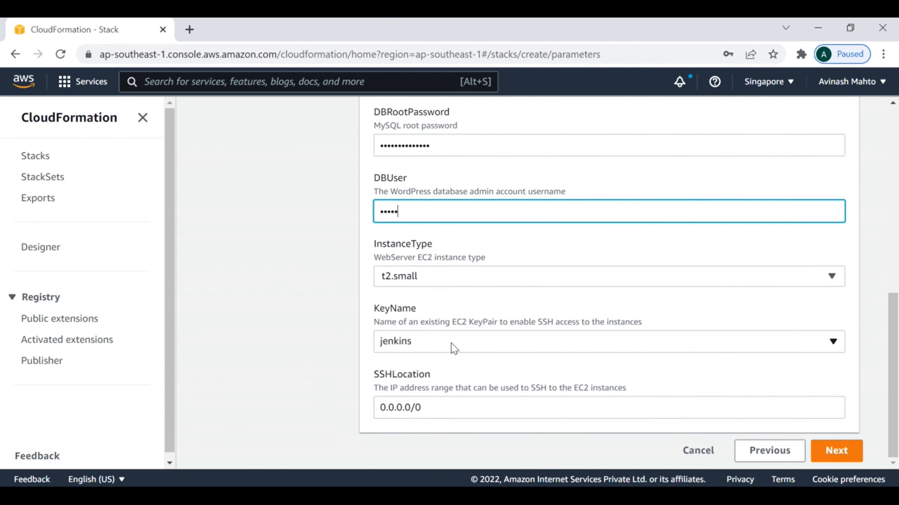
pyautogui.click(837, 457)
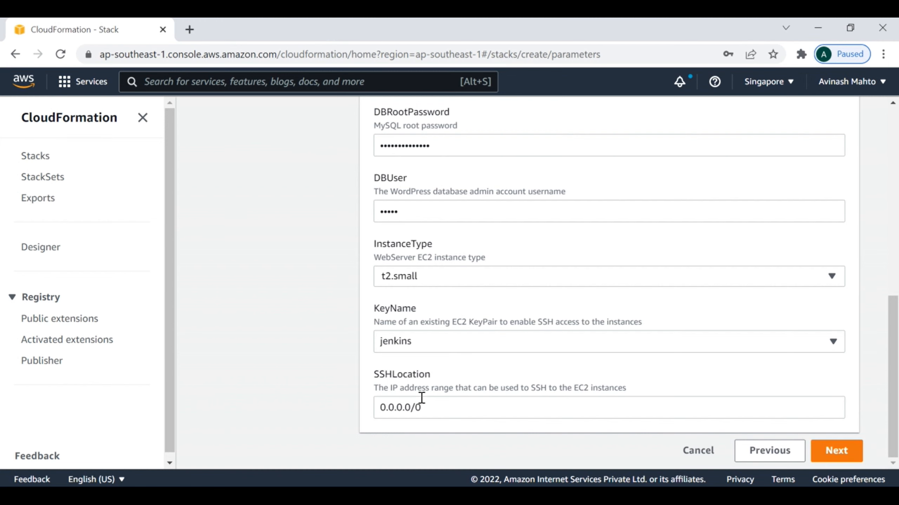
pyautogui.scroll(5, 558, 392)
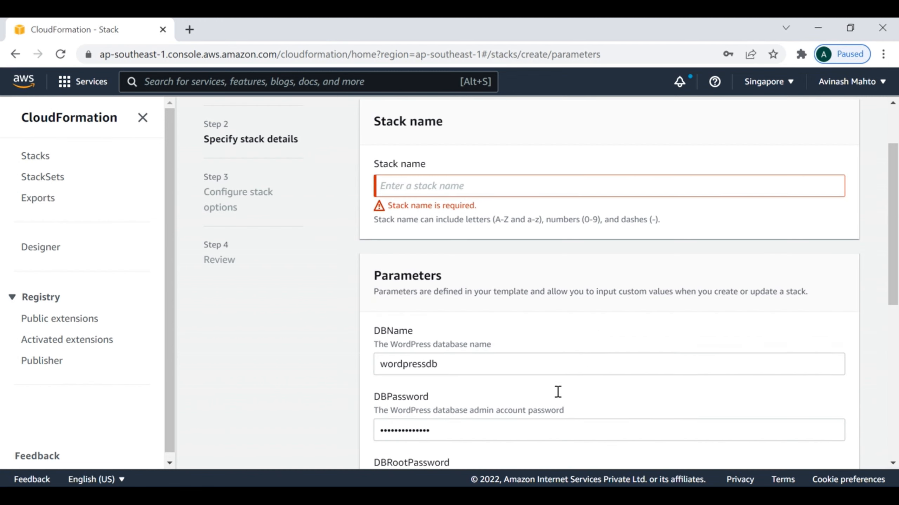
pyautogui.click(406, 187)
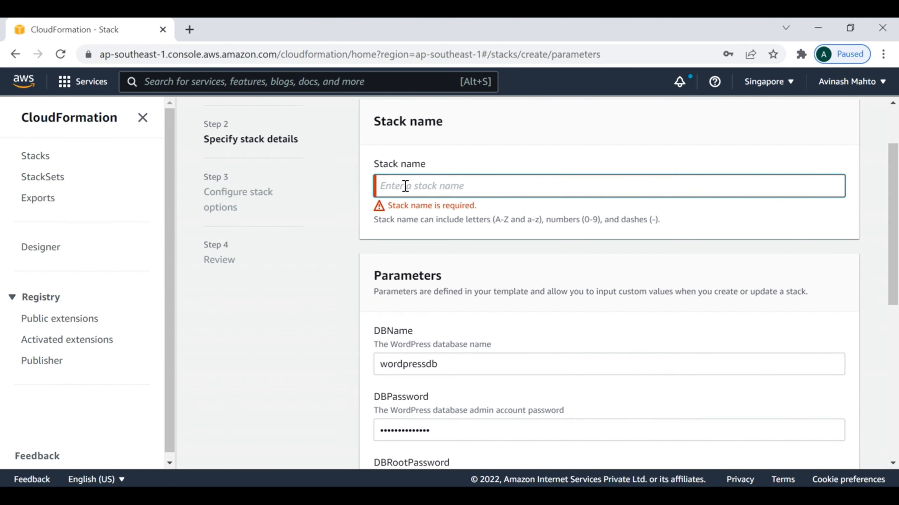
pyautogui.write('My')
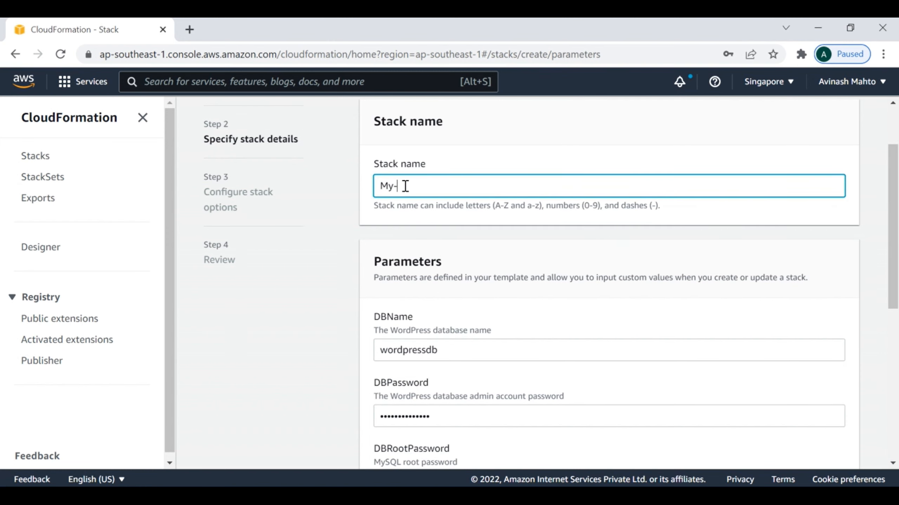
pyautogui.write('-Tech-Vlog')
pyautogui.scroll(-8, 594, 295)
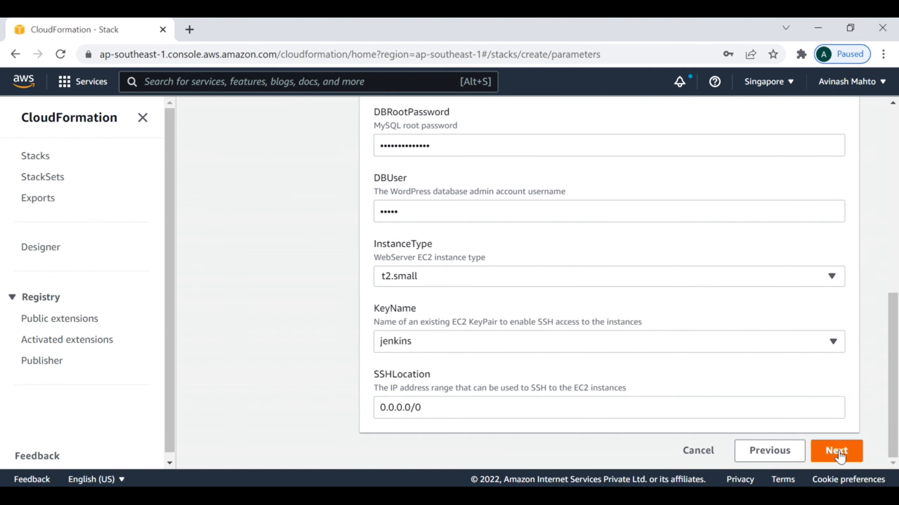
pyautogui.click(447, 407)
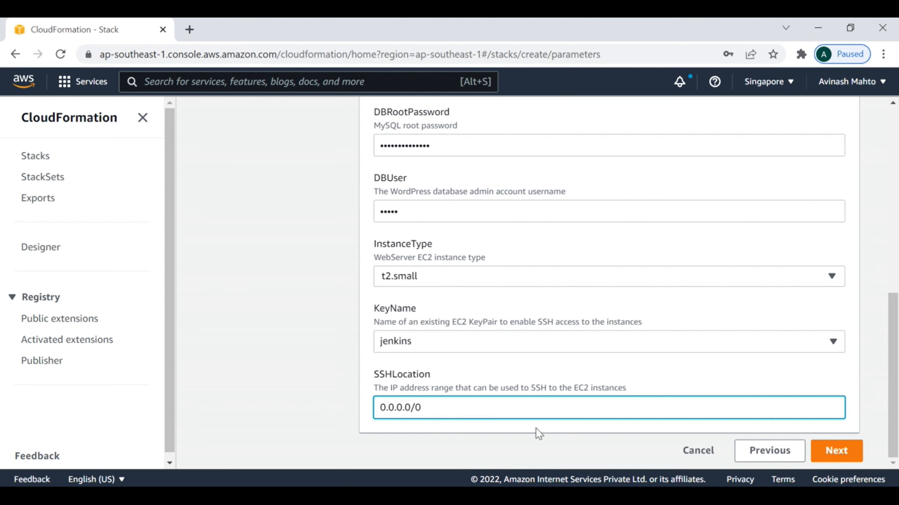
# - Move past stack options to the review, dismissing the browser's save-password prompt
pyautogui.click(836, 451)
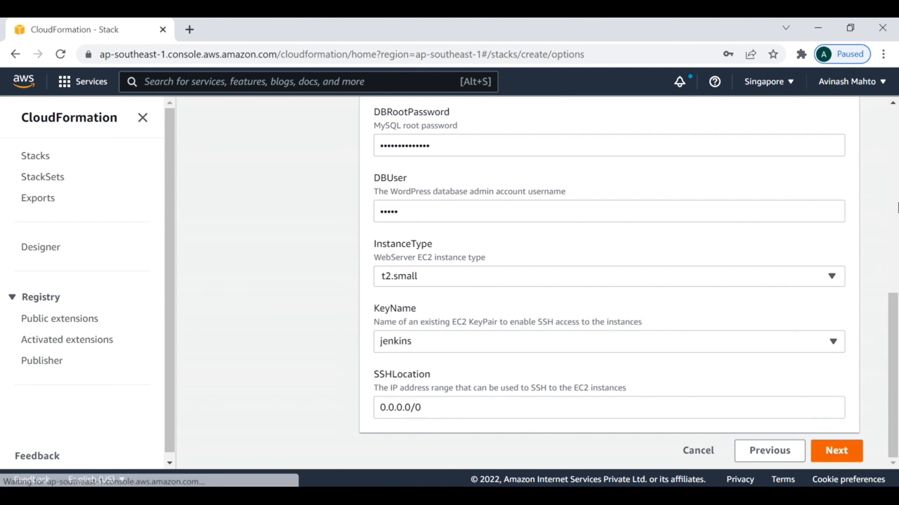
pyautogui.click(774, 76)
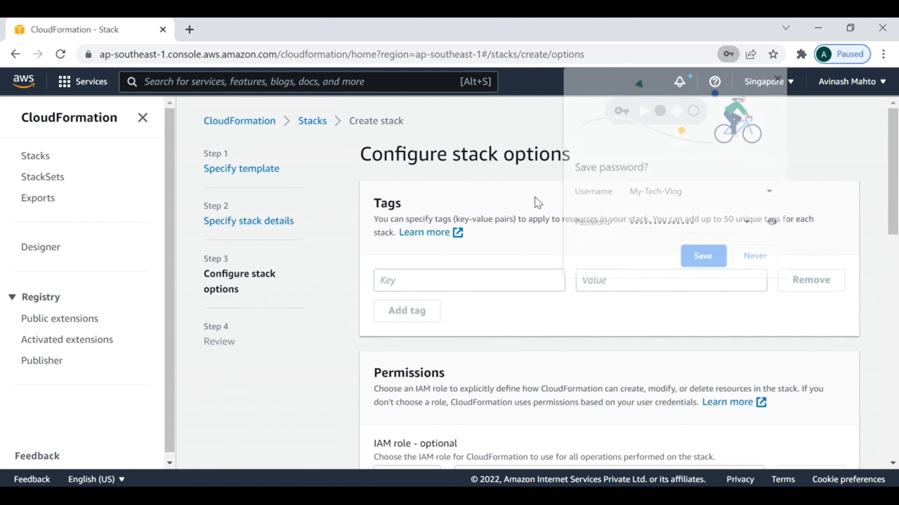
pyautogui.scroll(-5, 655, 391)
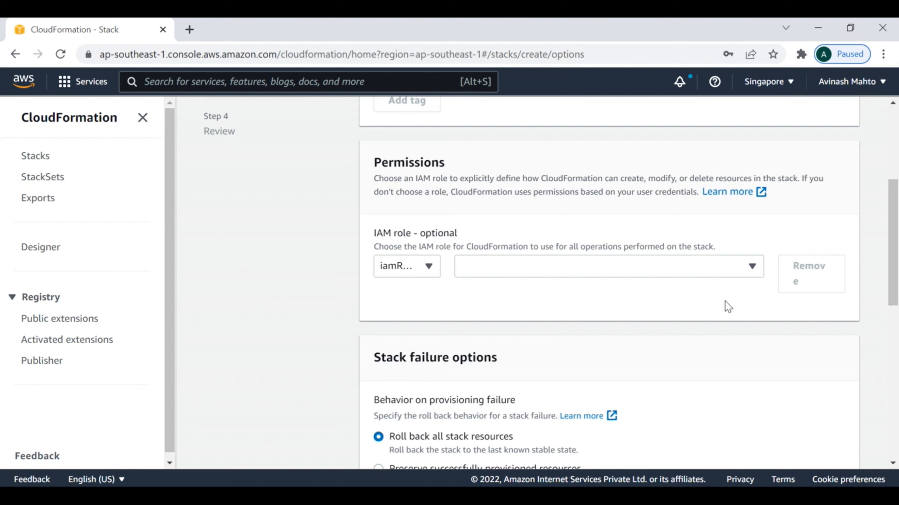
pyautogui.scroll(-10, 617, 316)
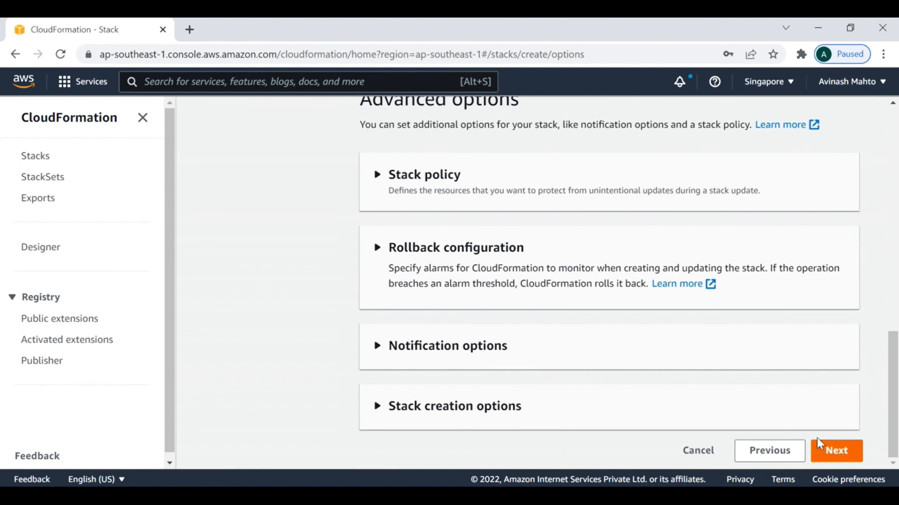
pyautogui.click(836, 453)
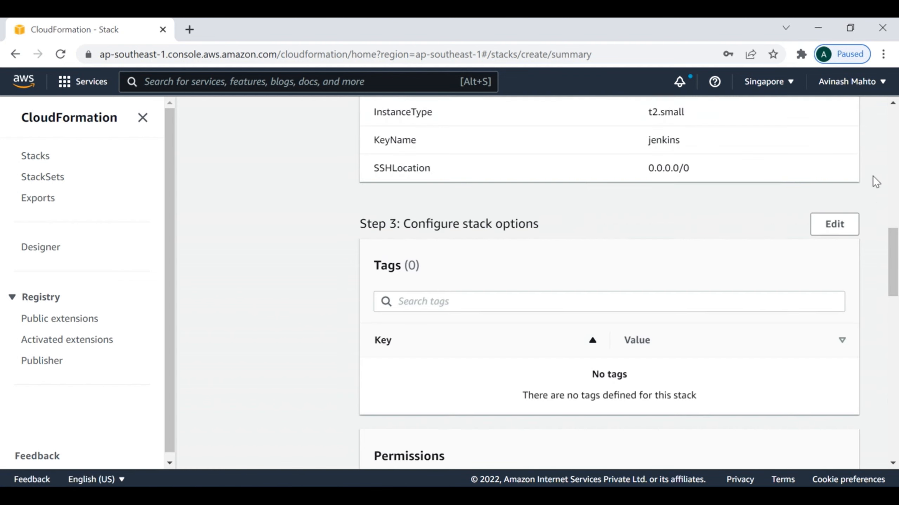
# - Review the My-Tech-Vlog settings and submit Create stack, which rejects the non-alphanumeric DBPassword
pyautogui.scroll(-4, 655, 273)
pyautogui.scroll(4, 654, 273)
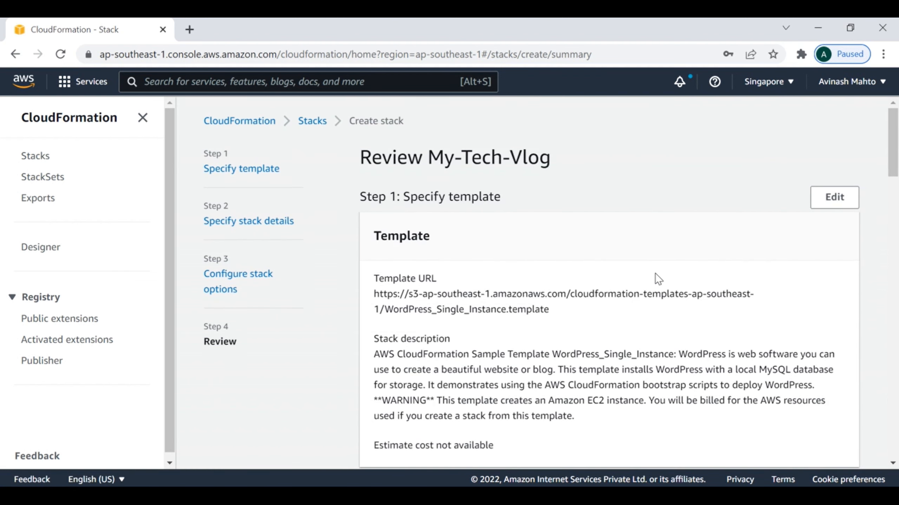
pyautogui.scroll(-7, 682, 275)
pyautogui.scroll(-12, 704, 289)
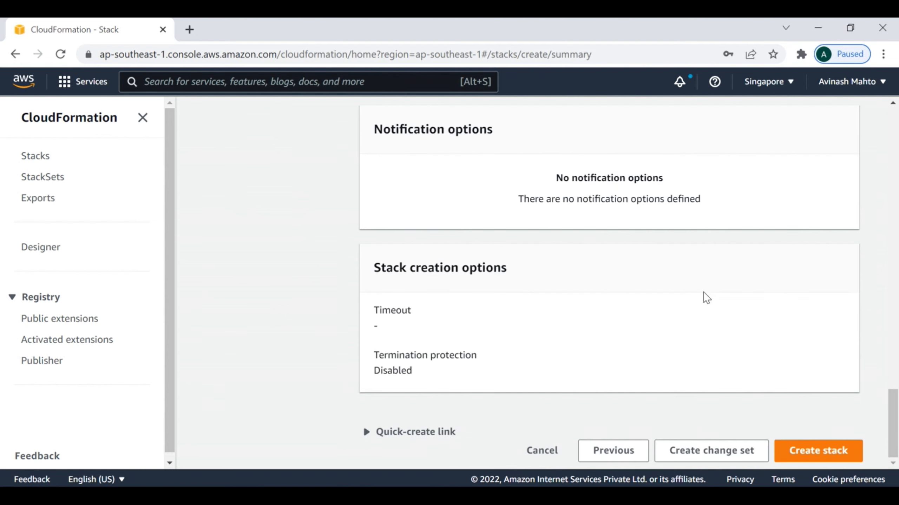
pyautogui.click(809, 454)
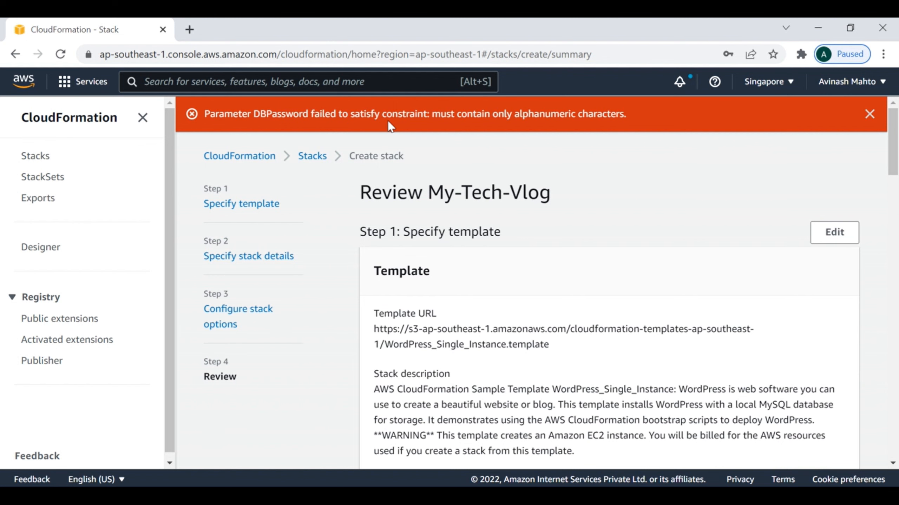
# - Return through the template step to the stack details form
pyautogui.click(834, 234)
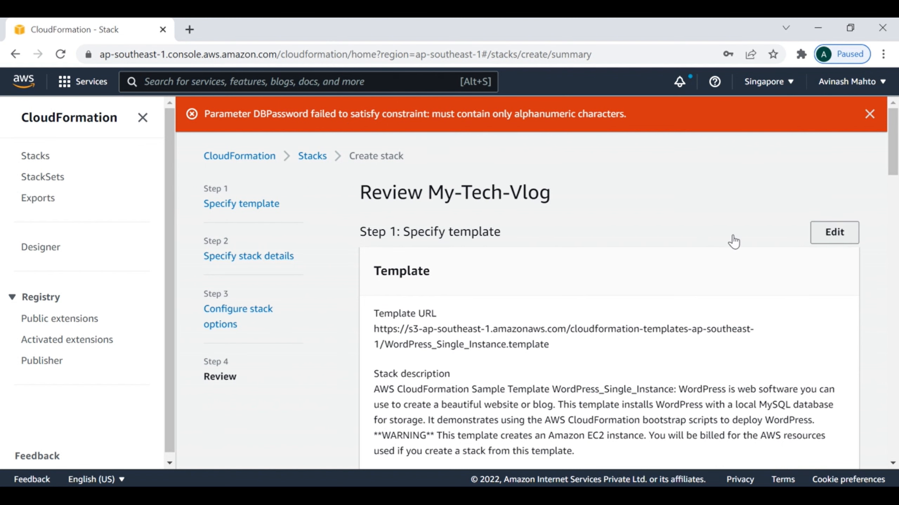
pyautogui.scroll(-5, 637, 283)
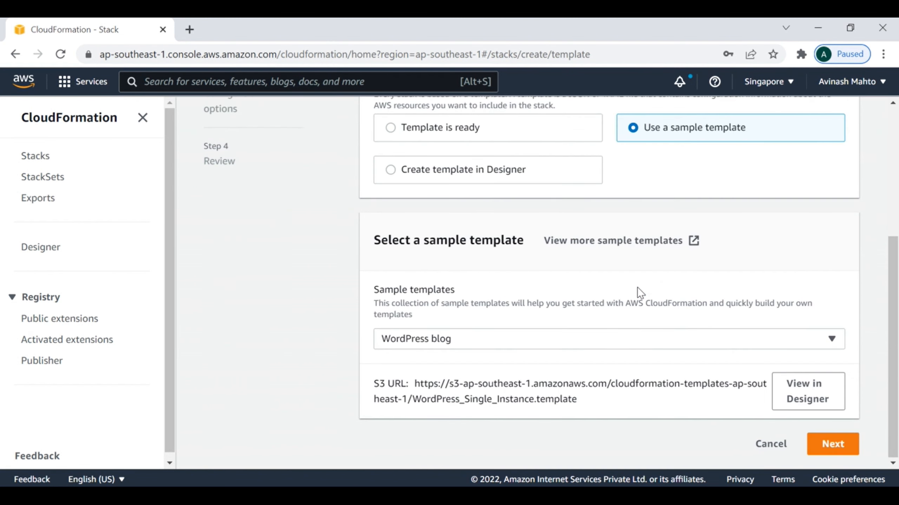
pyautogui.scroll(2, 639, 288)
pyautogui.scroll(-3, 640, 291)
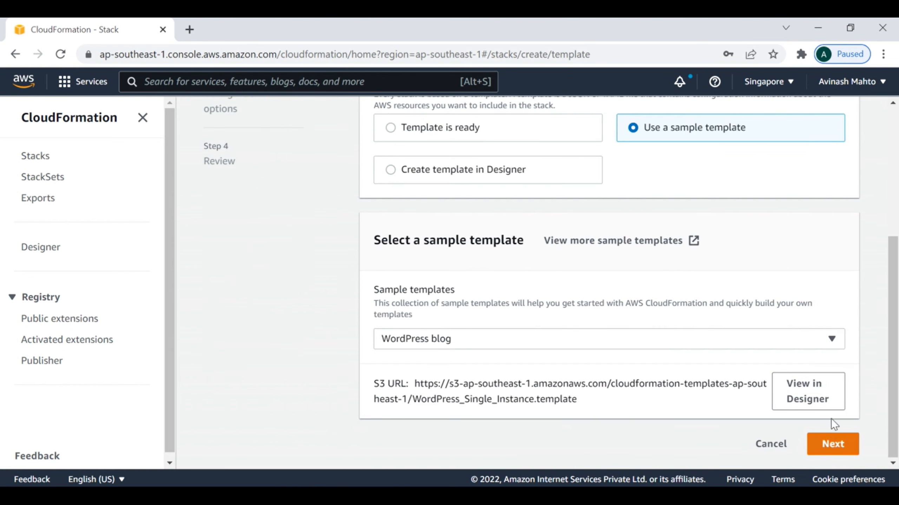
pyautogui.click(832, 444)
pyautogui.scroll(-5, 606, 313)
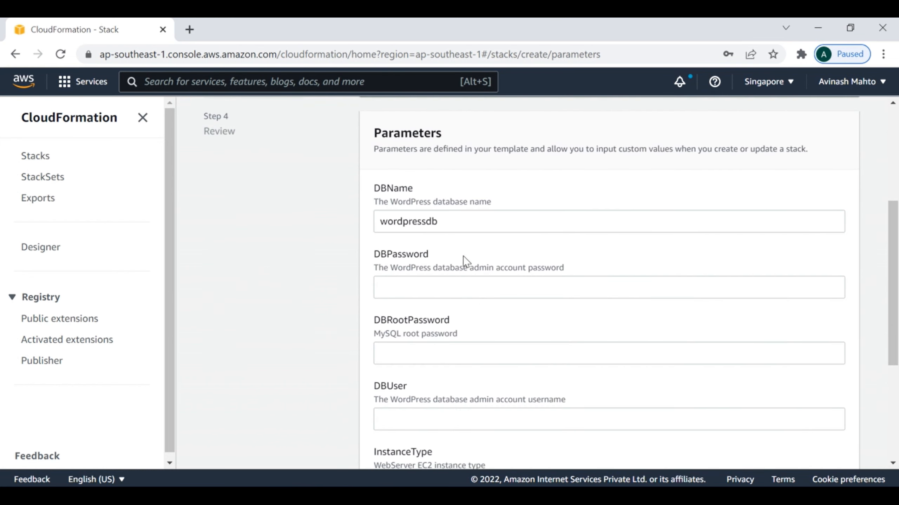
# - Re-enter the DBPassword, DBRootPassword and DBUser values and try advancing to stack options
pyautogui.click(407, 288)
pyautogui.write('•')
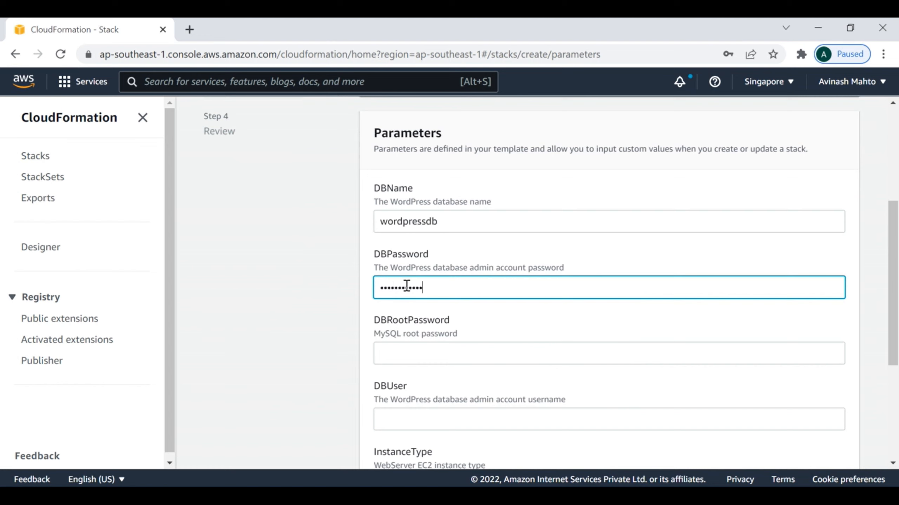
pyautogui.press('Tab')
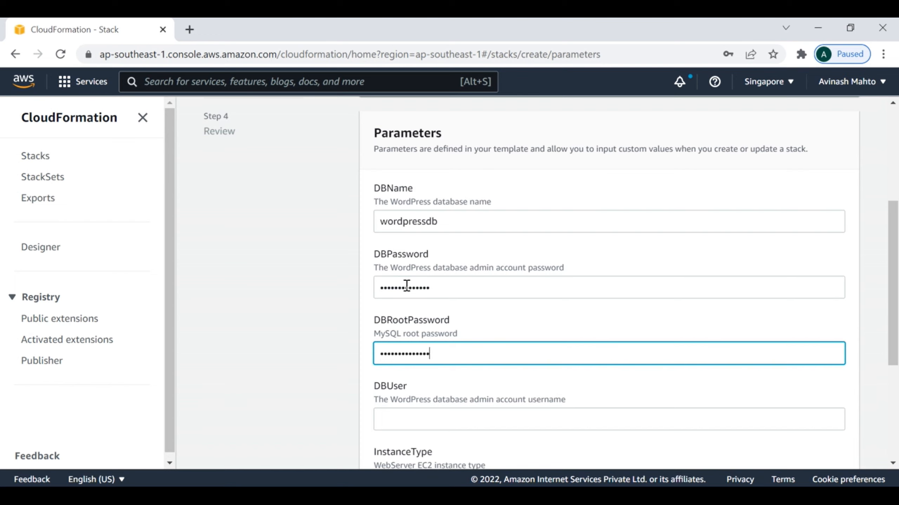
pyautogui.click(413, 418)
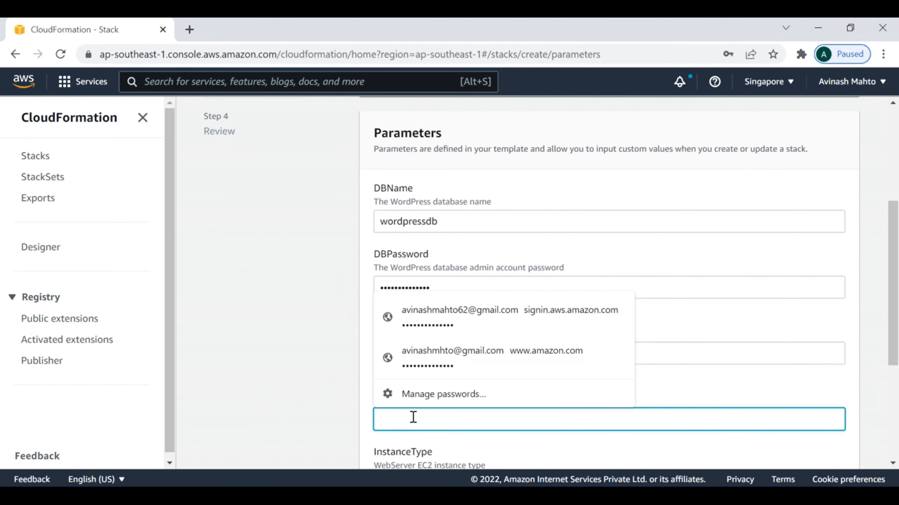
pyautogui.write('••')
pyautogui.scroll(-5, 746, 329)
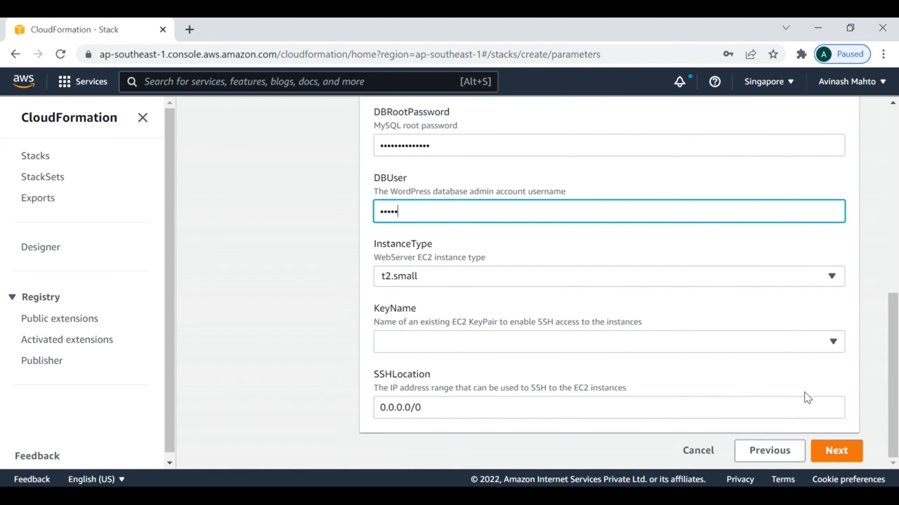
pyautogui.click(837, 451)
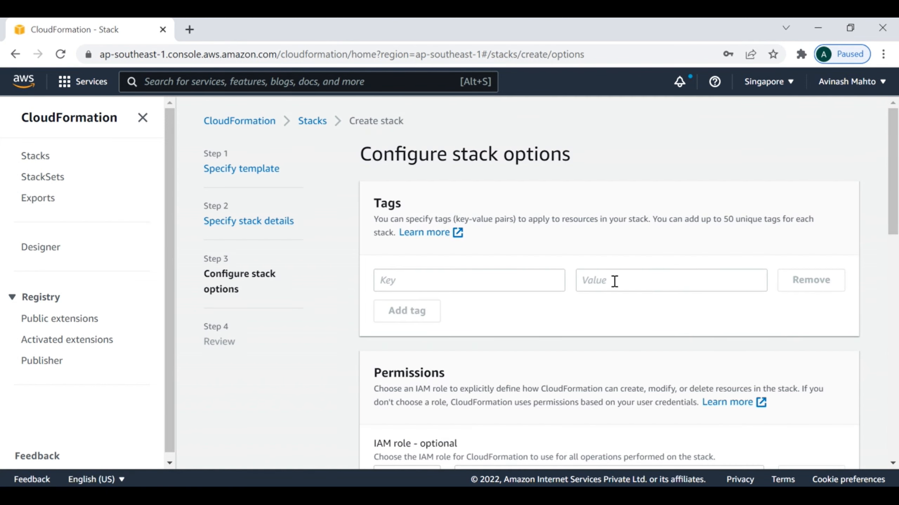
# - Go back to stack details and set KeyName to the jenkins key pair
pyautogui.scroll(-10, 622, 311)
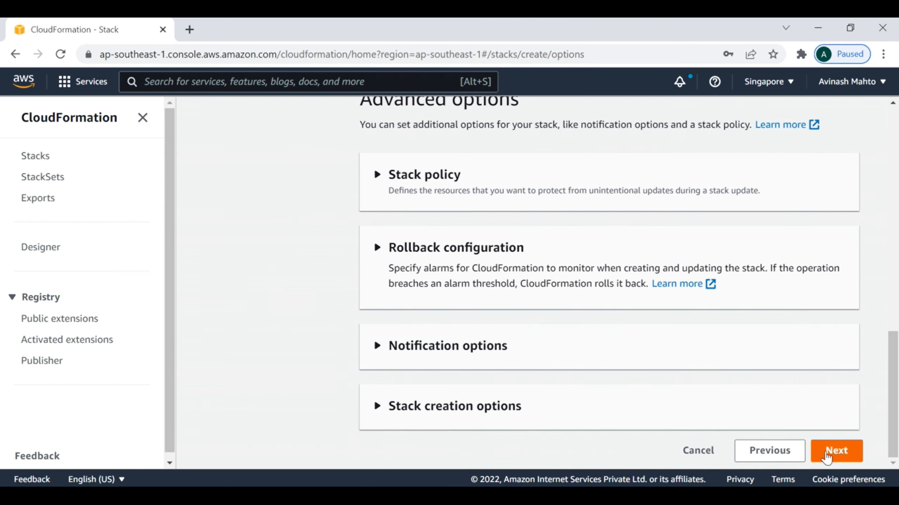
pyautogui.click(766, 452)
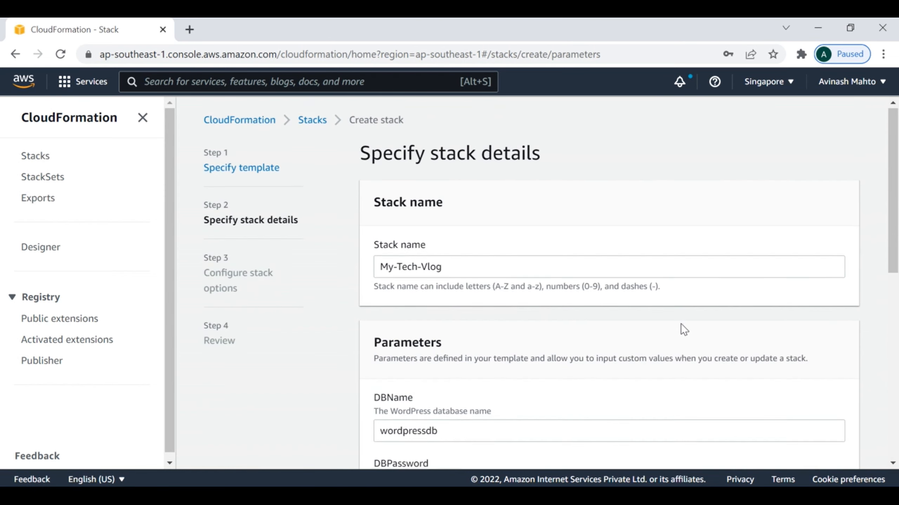
pyautogui.scroll(-10, 679, 326)
pyautogui.click(429, 342)
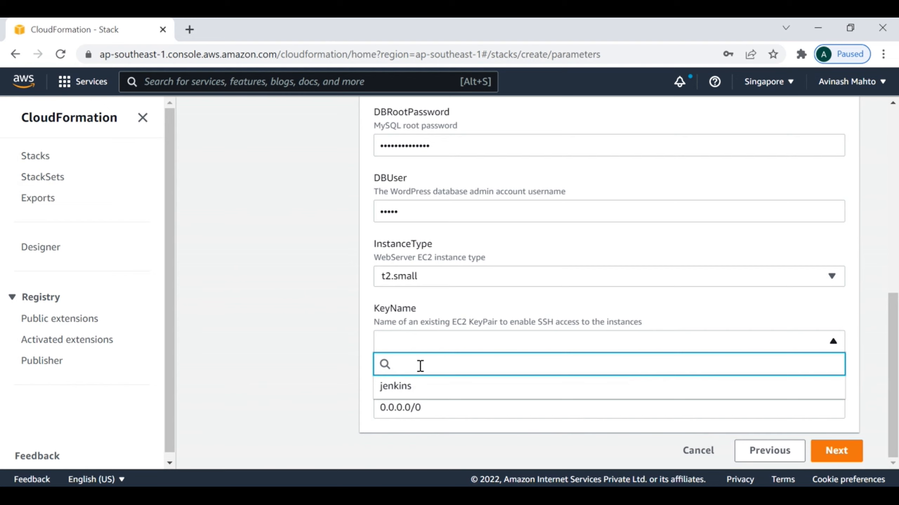
pyautogui.click(407, 385)
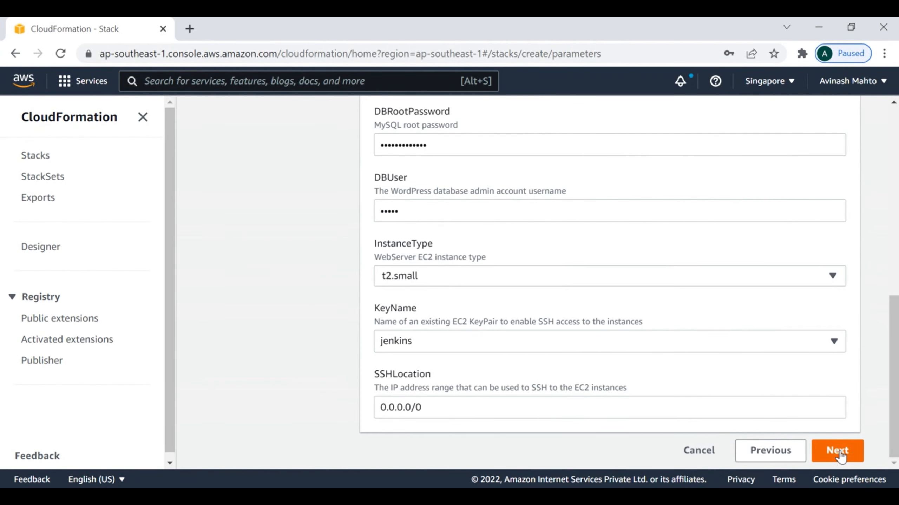
pyautogui.click(837, 454)
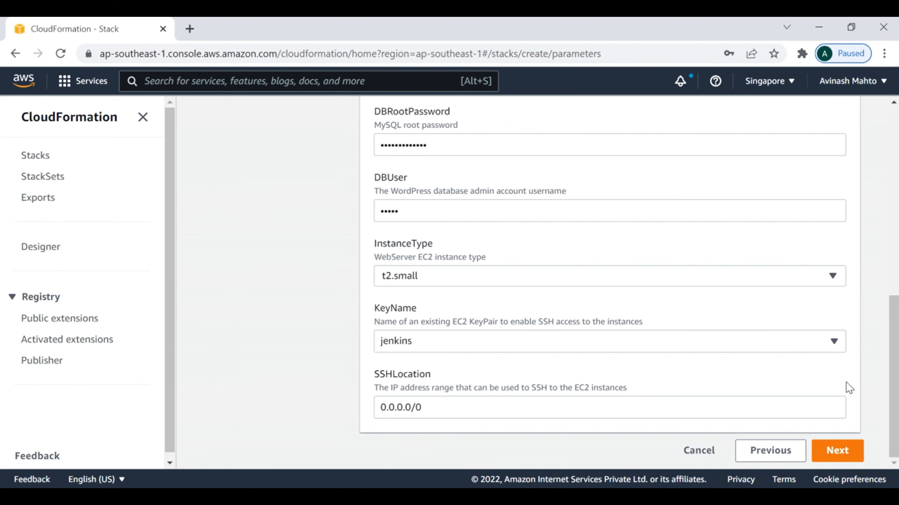
# - Enter My-Tech-Vlog as the stack name
pyautogui.click(468, 249)
pyautogui.write('M')
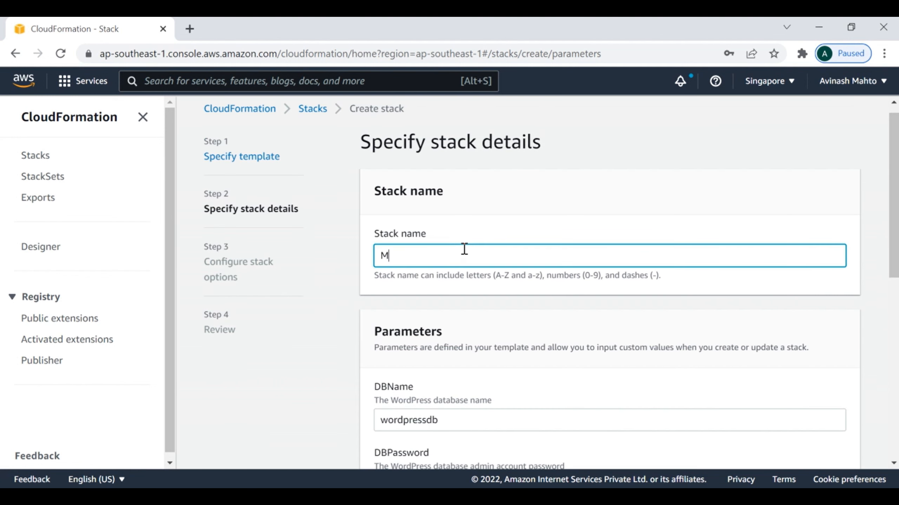
pyautogui.write('y-Tech-Vlog')
pyautogui.scroll(-10, 709, 392)
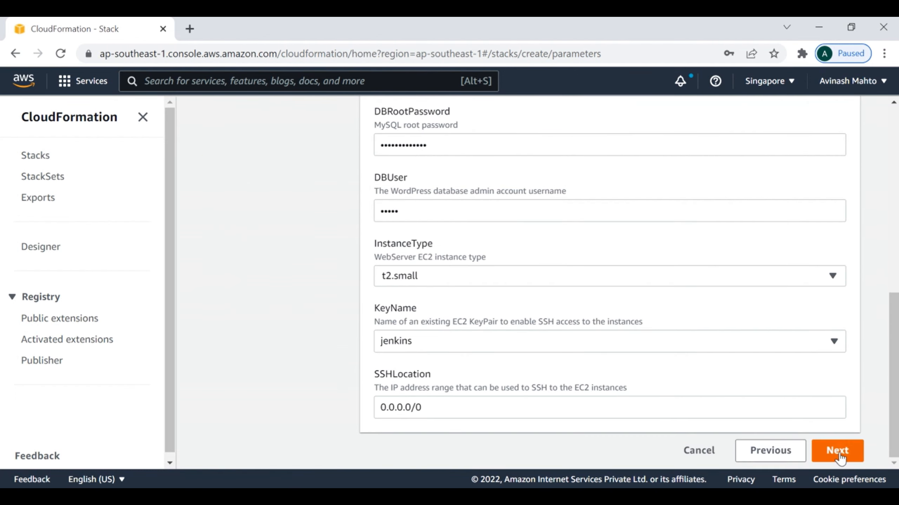
# - Accept the default stack options, dismiss the save-password prompt, and submit Create stack from the review
pyautogui.click(856, 452)
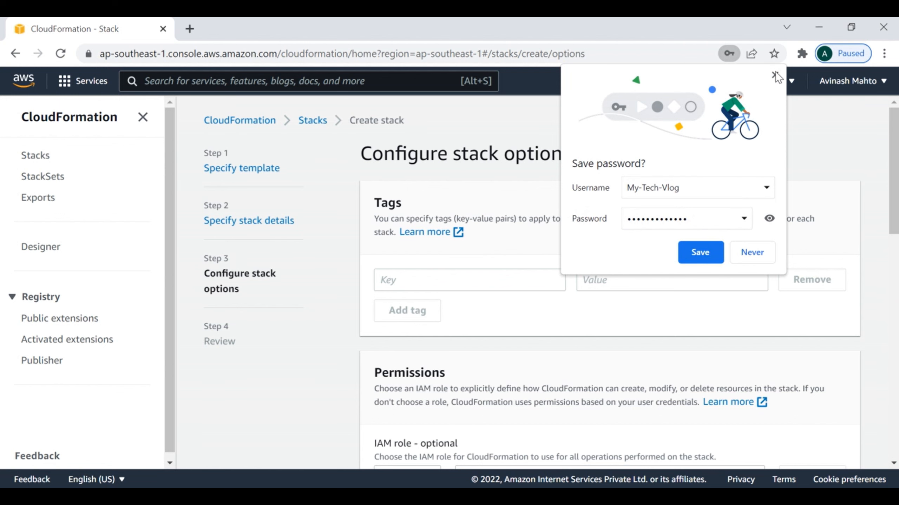
pyautogui.click(775, 75)
pyautogui.scroll(-15, 778, 371)
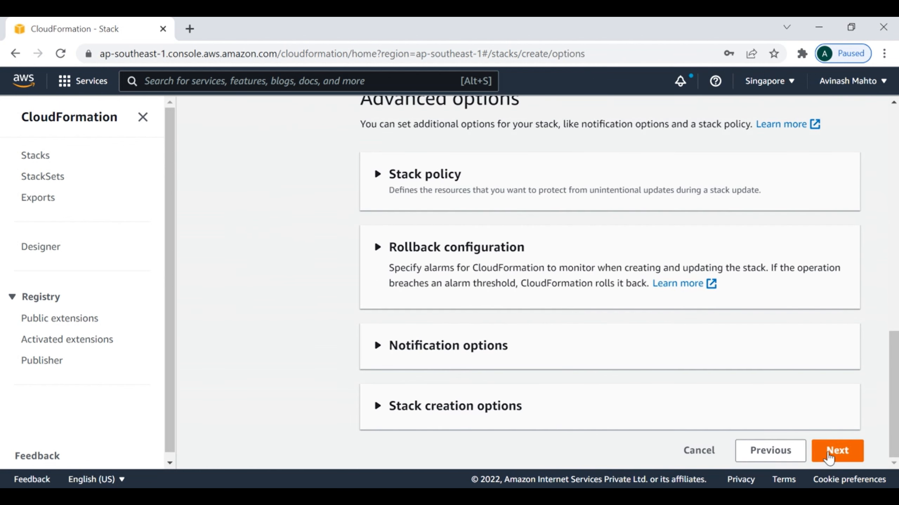
pyautogui.click(829, 456)
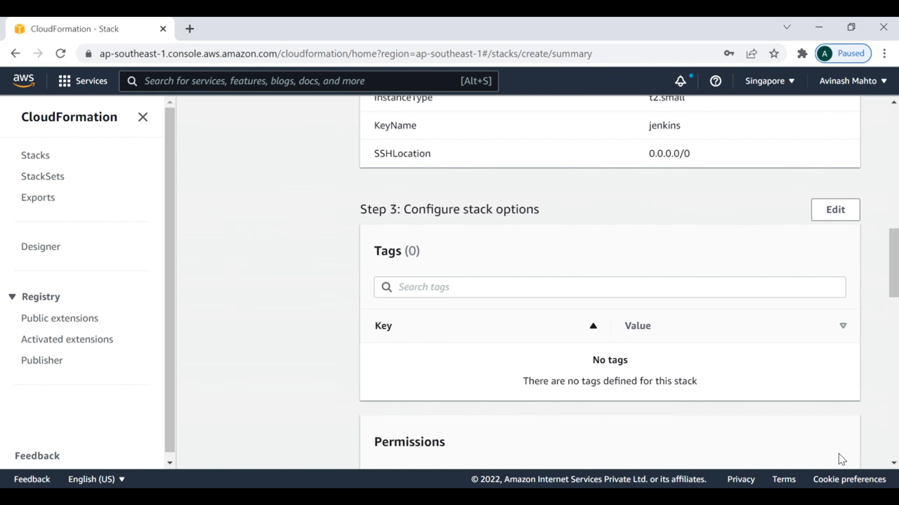
pyautogui.scroll(-15, 841, 387)
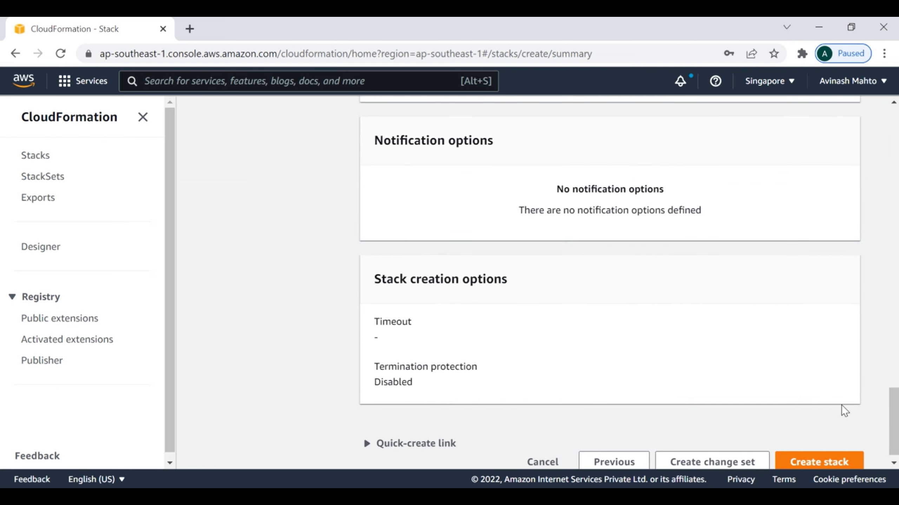
pyautogui.click(818, 456)
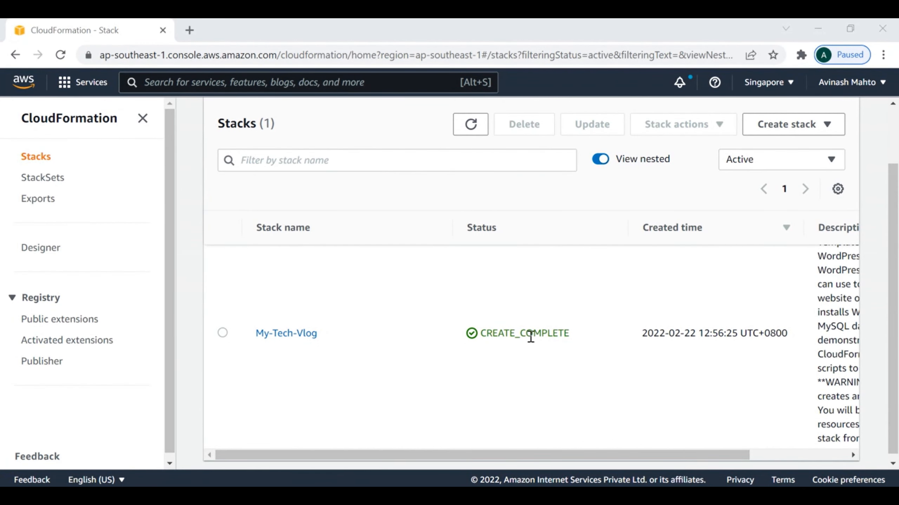
# - Open the My-Tech-Vlog stack's Events and scroll through its 9 events ending in CREATE_COMPLETE
pyautogui.moveTo(580, 336); pyautogui.dragTo(477, 335)
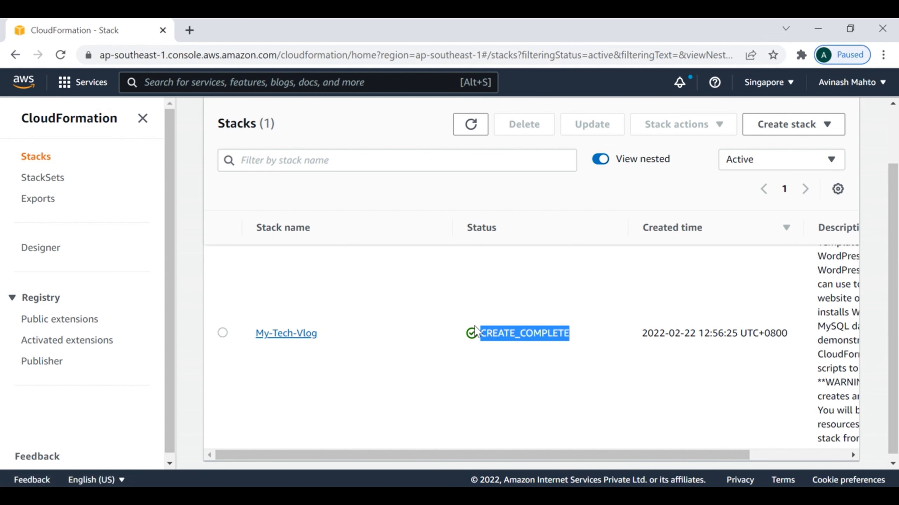
pyautogui.click(294, 335)
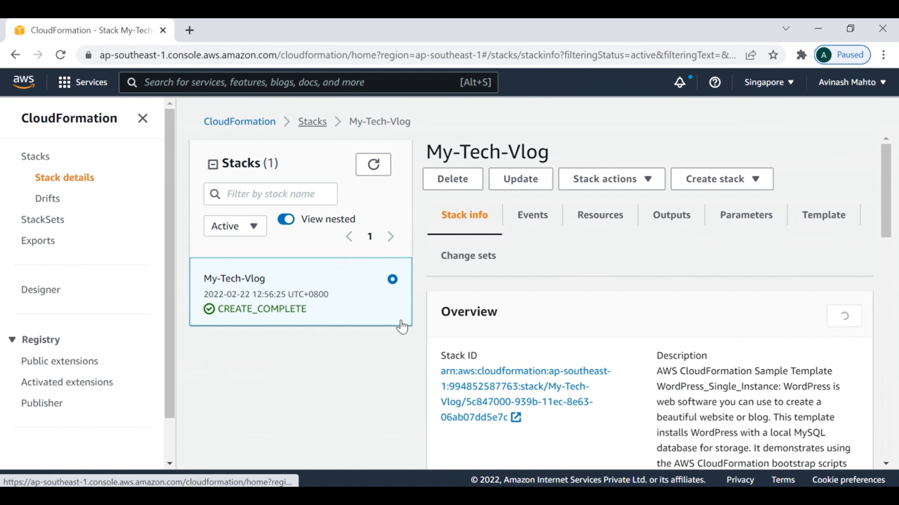
pyautogui.click(532, 215)
pyautogui.scroll(-3, 700, 301)
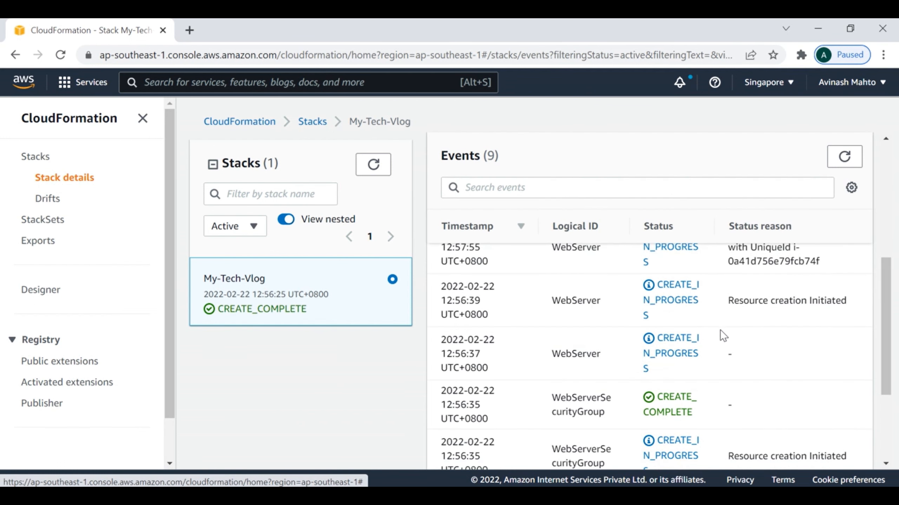
pyautogui.scroll(3, 720, 331)
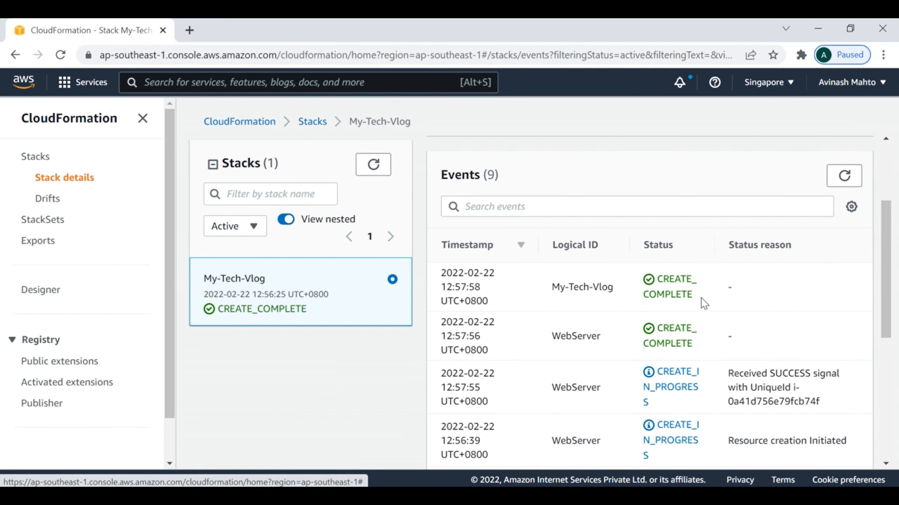
pyautogui.scroll(-3, 693, 352)
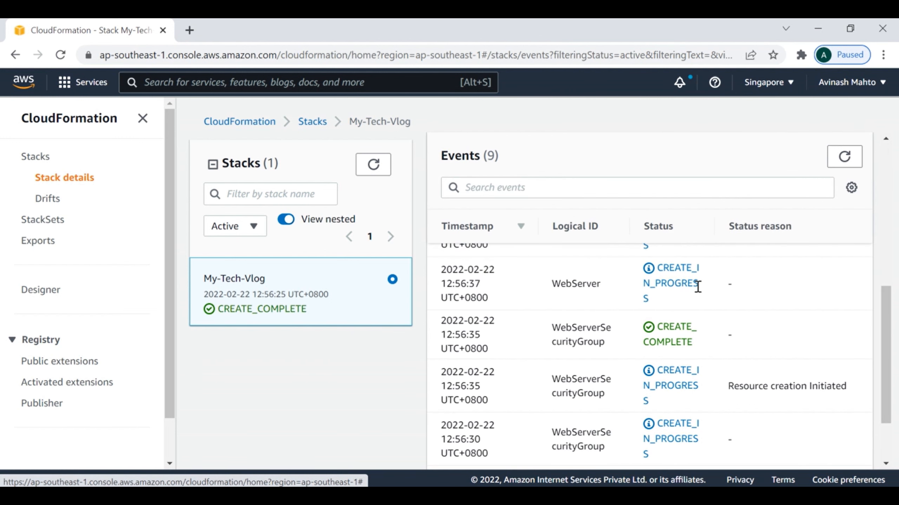
pyautogui.scroll(-2, 702, 404)
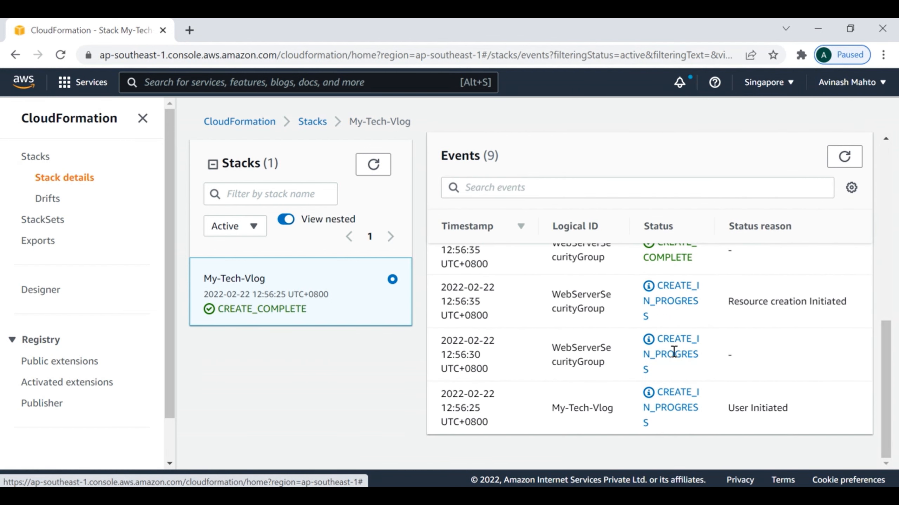
pyautogui.scroll(5, 696, 351)
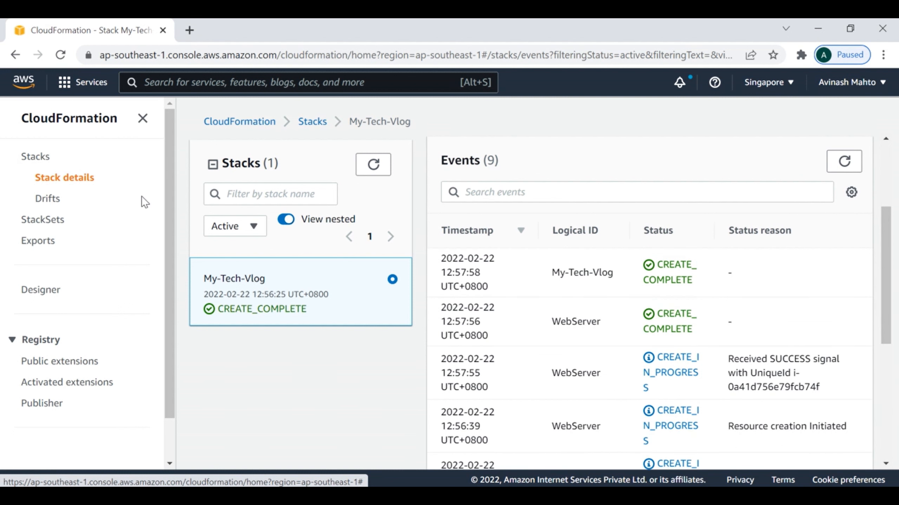
# - From the My-Tech-Vlog stack's Outputs, open the WebsiteURL link in a new tab
pyautogui.click(37, 158)
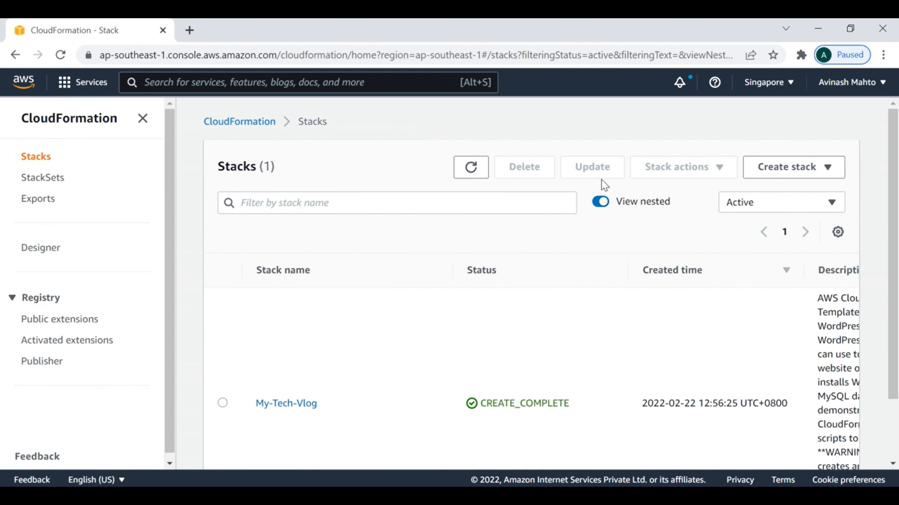
pyautogui.click(296, 406)
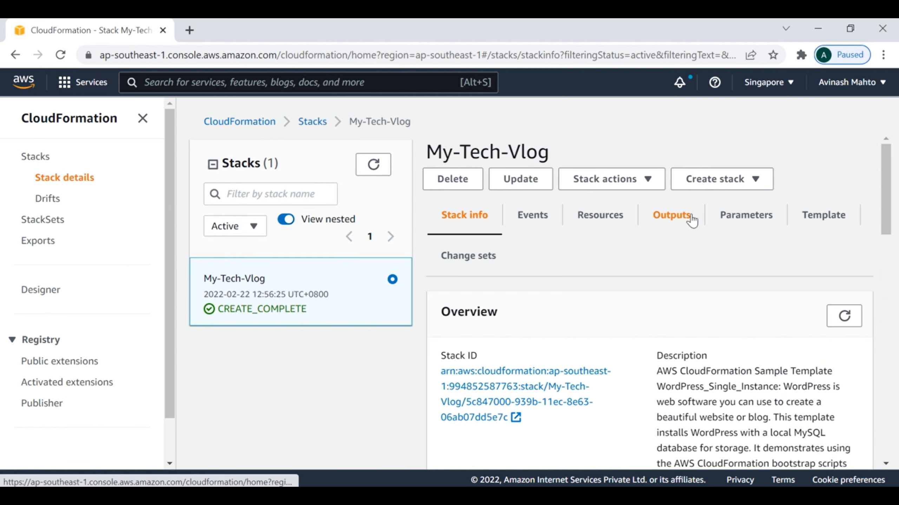
pyautogui.click(675, 222)
pyautogui.scroll(-2, 794, 375)
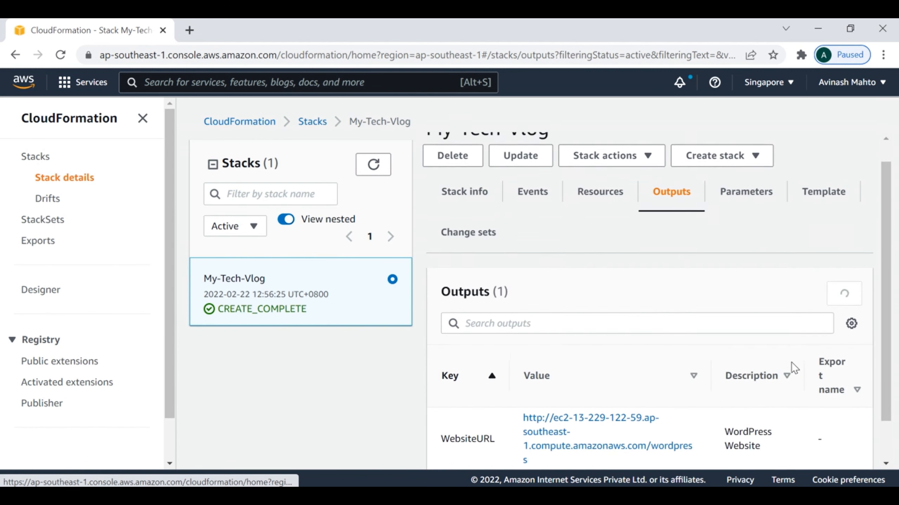
pyautogui.rightClick(565, 370)
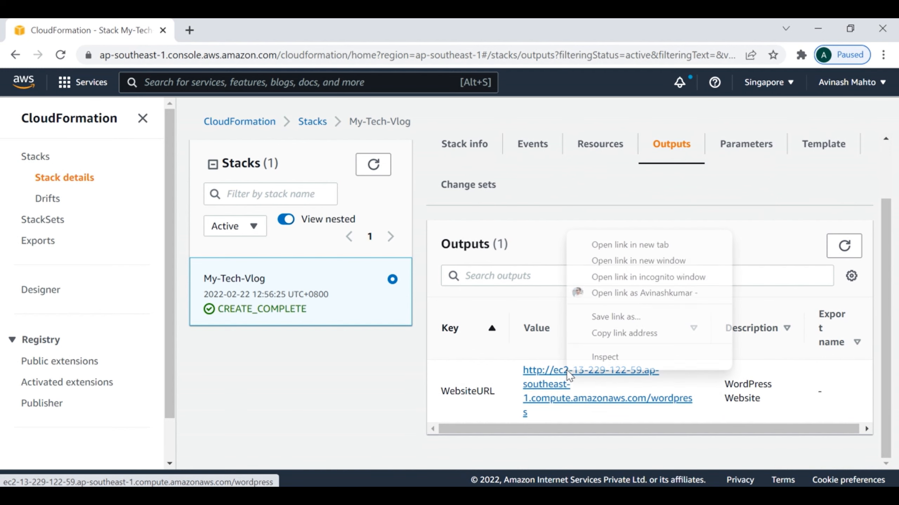
pyautogui.click(606, 245)
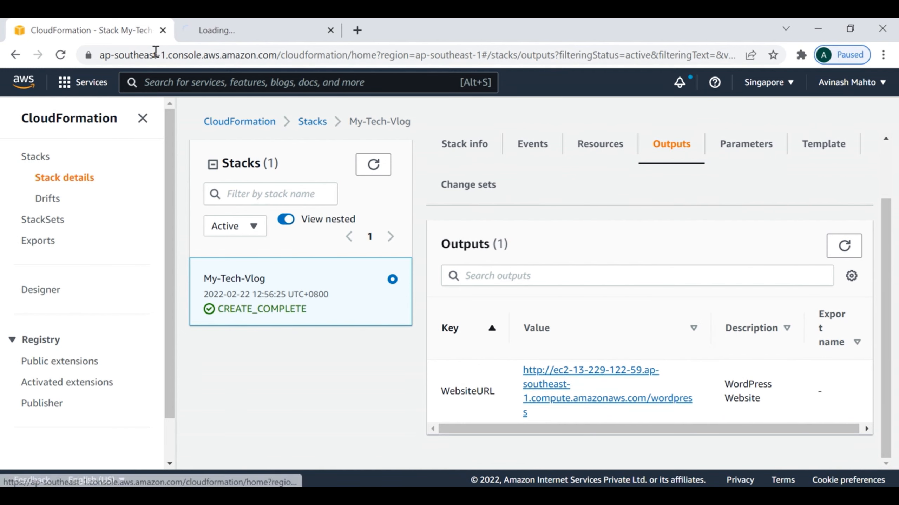
# - On the WordPress setup page, enter site title 'My-Tech-Vlog' and username admin
pyautogui.click(241, 32)
pyautogui.scroll(-5, 469, 305)
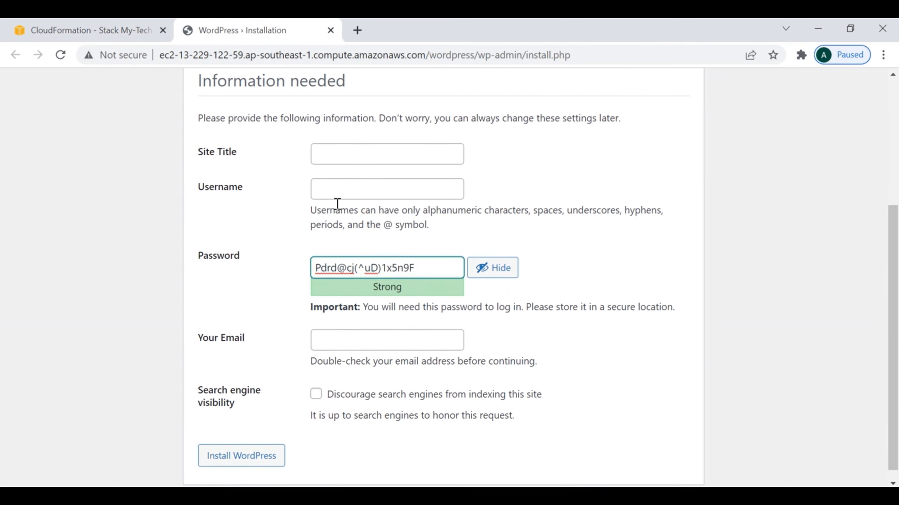
pyautogui.click(341, 156)
pyautogui.write('M')
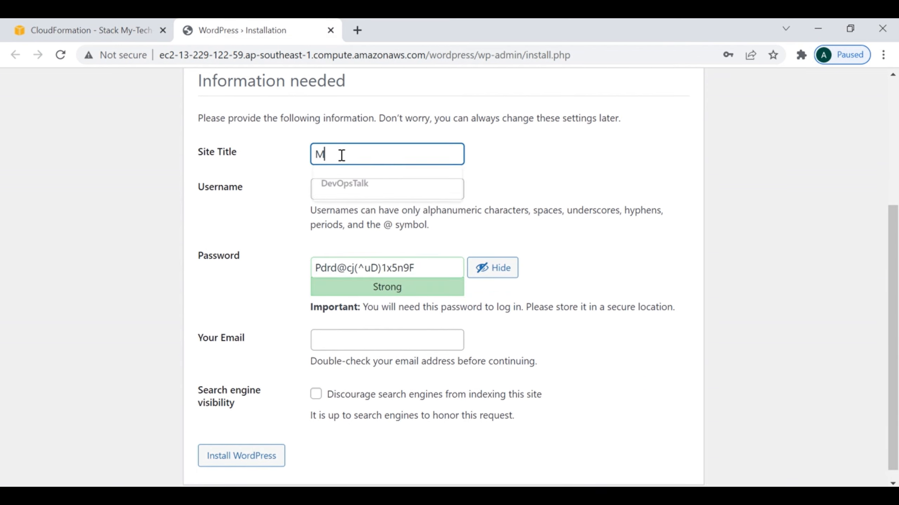
pyautogui.write('y-T')
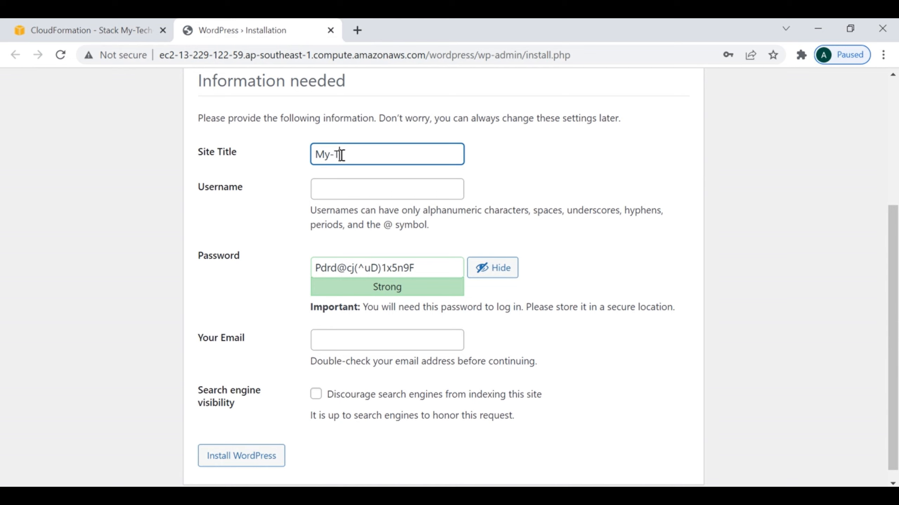
pyautogui.write('ech-Vlog')
pyautogui.click(342, 188)
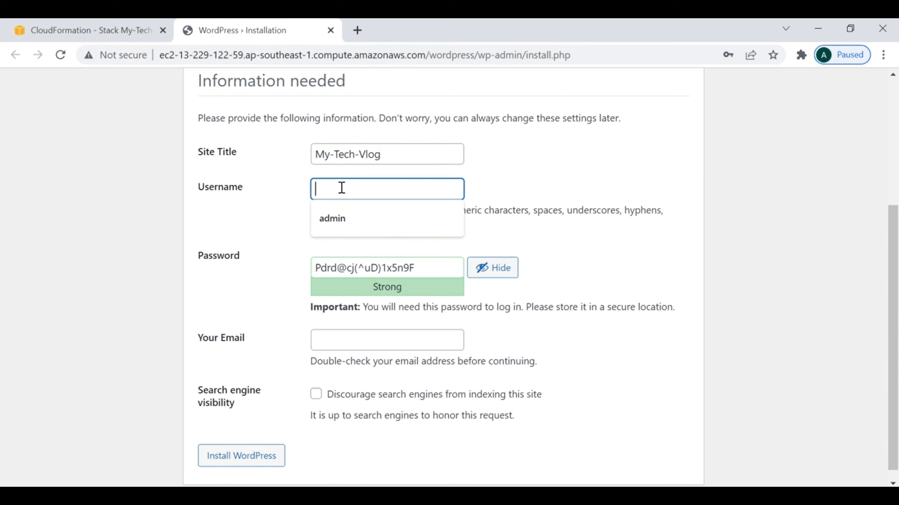
pyautogui.click(334, 219)
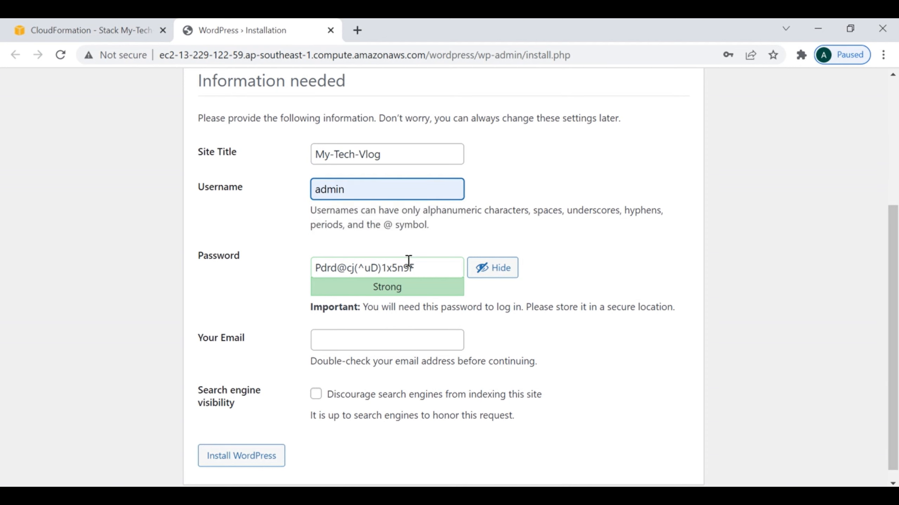
# - Replace the generated password with a short weak one and confirm using a weak password
pyautogui.click(431, 268)
pyautogui.hotkey('ctrl', 'a')
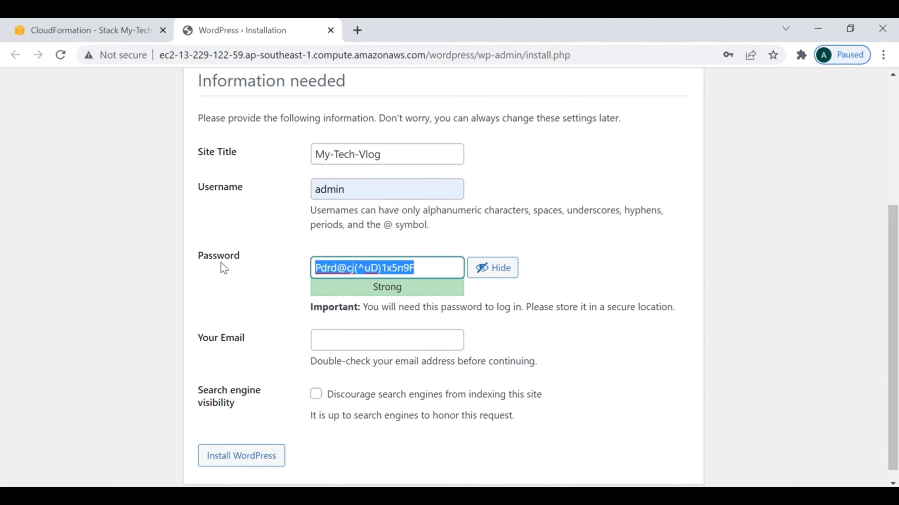
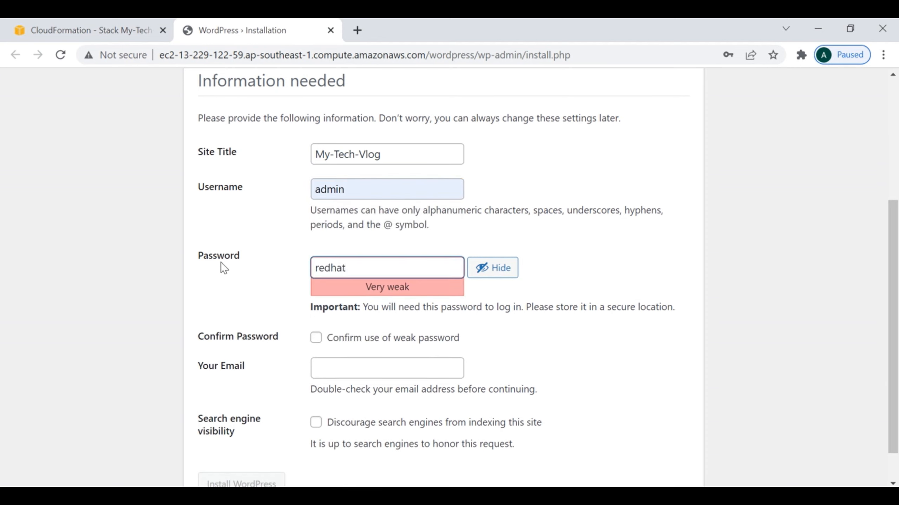
pyautogui.click(315, 338)
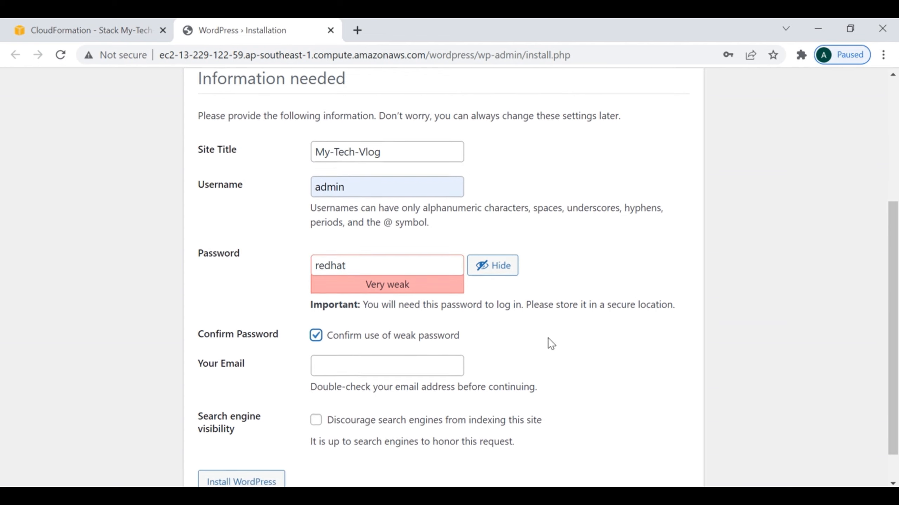
# - Fill in the administrator's saved e-mail address and run the WordPress installation
pyautogui.scroll(-1, 551, 343)
pyautogui.click(376, 329)
pyautogui.click(389, 357)
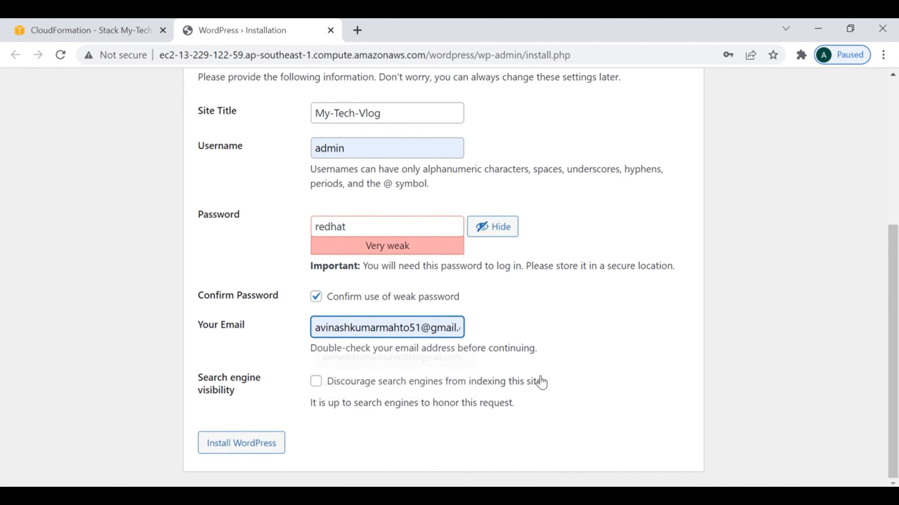
pyautogui.click(241, 447)
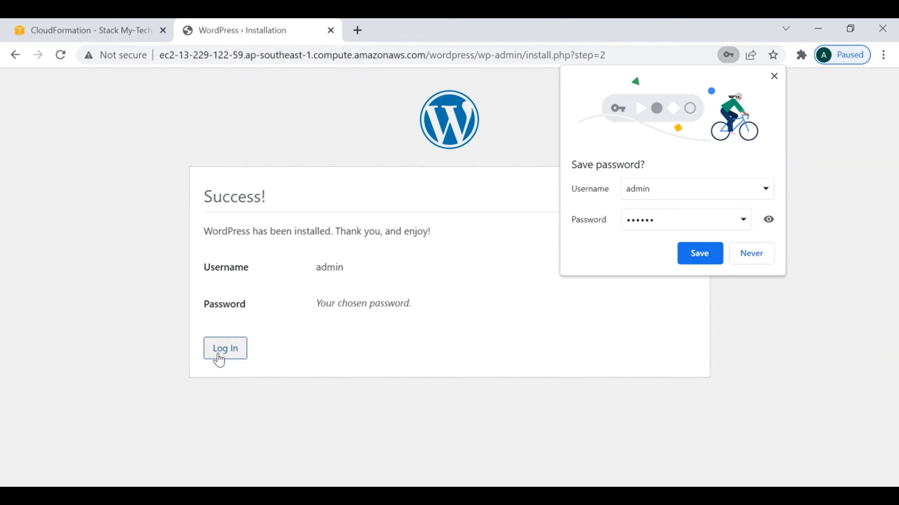
# - Log in to WordPress as admin with the new password, declining to save it
pyautogui.click(773, 76)
pyautogui.click(245, 349)
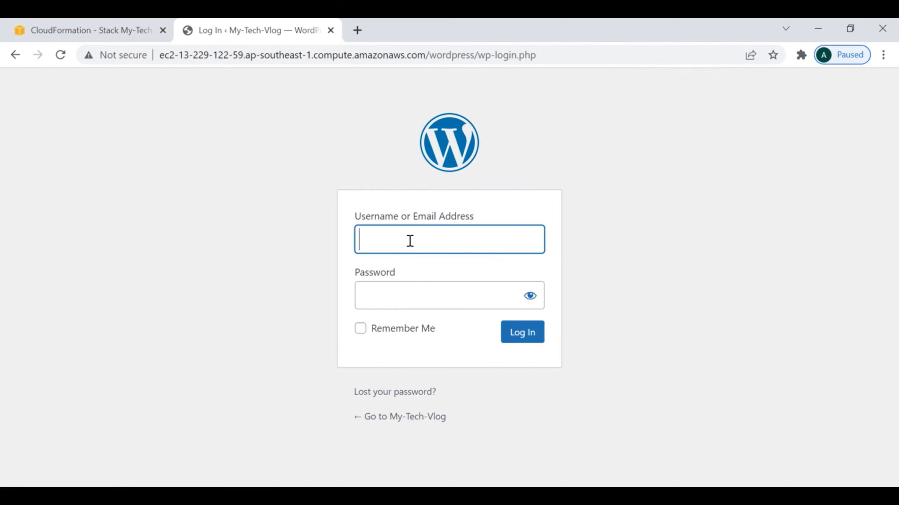
pyautogui.write('admin')
pyautogui.press('Tab')
pyautogui.write('••••••')
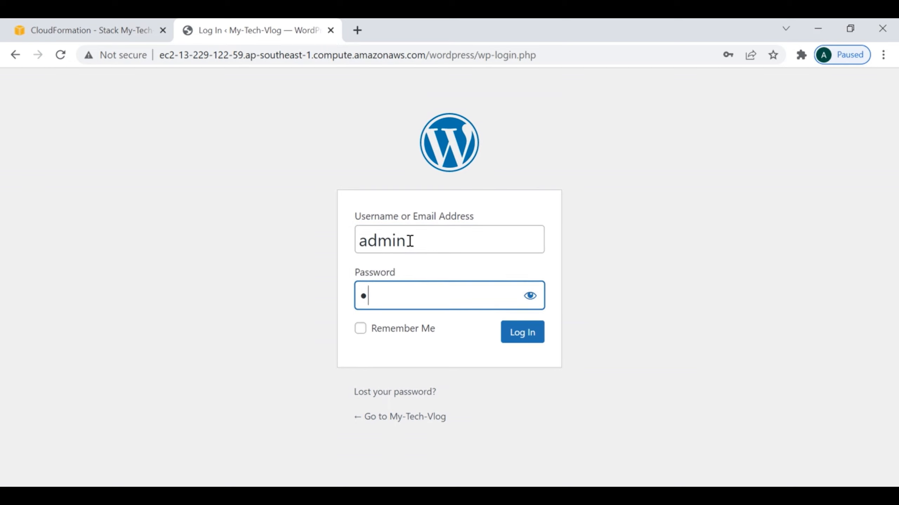
pyautogui.press('Return')
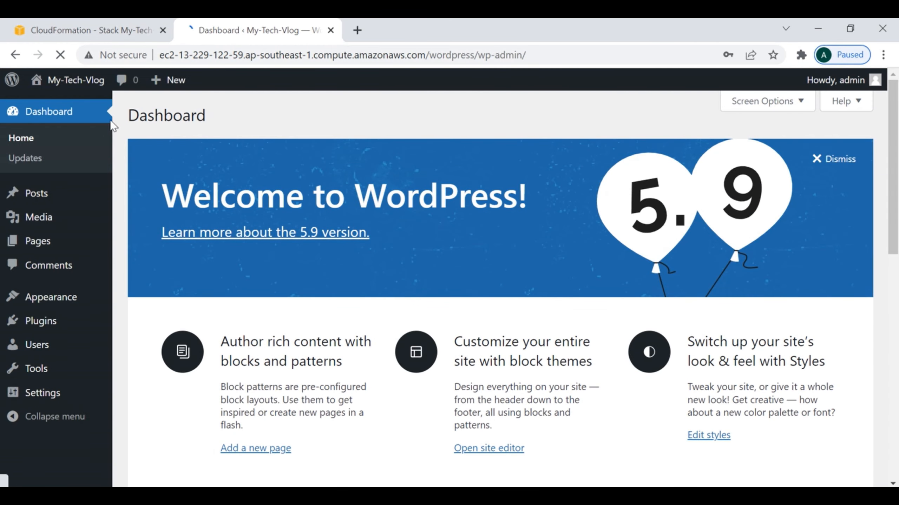
pyautogui.click(773, 76)
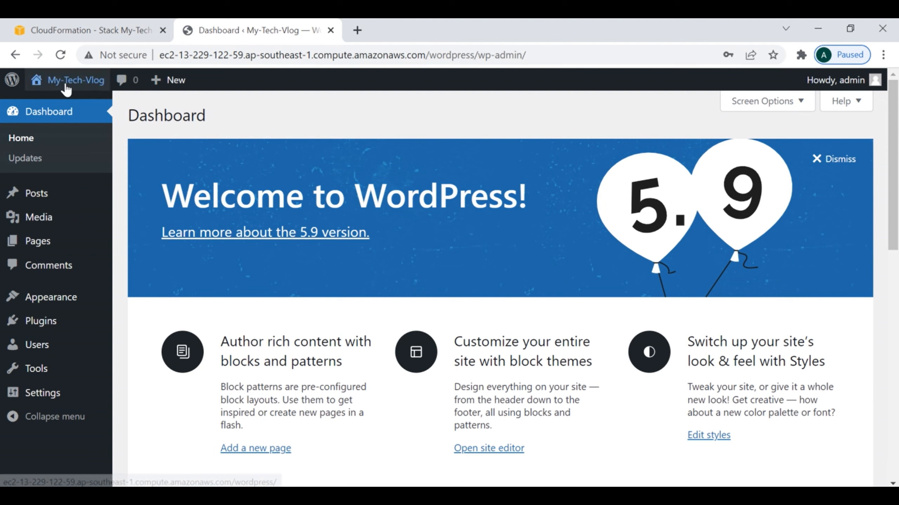
pyautogui.moveTo(64, 89)
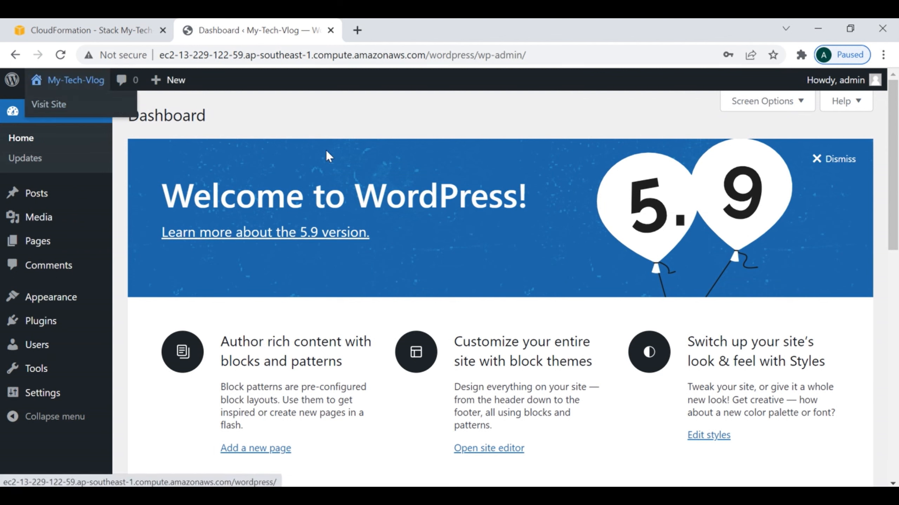
# - Return to the CloudFormation Stacks list, where My-Tech-Vlog shows CREATE_COMPLETE
pyautogui.click(101, 30)
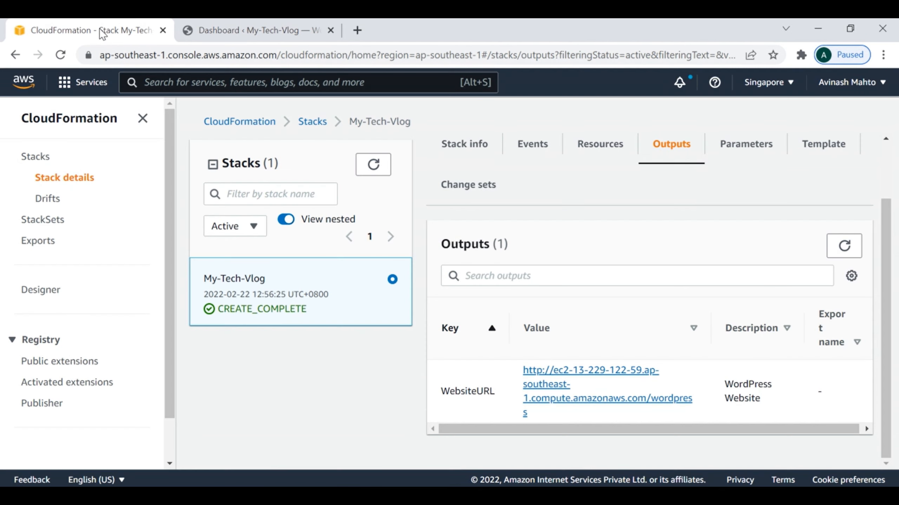
pyautogui.scroll(2, 694, 266)
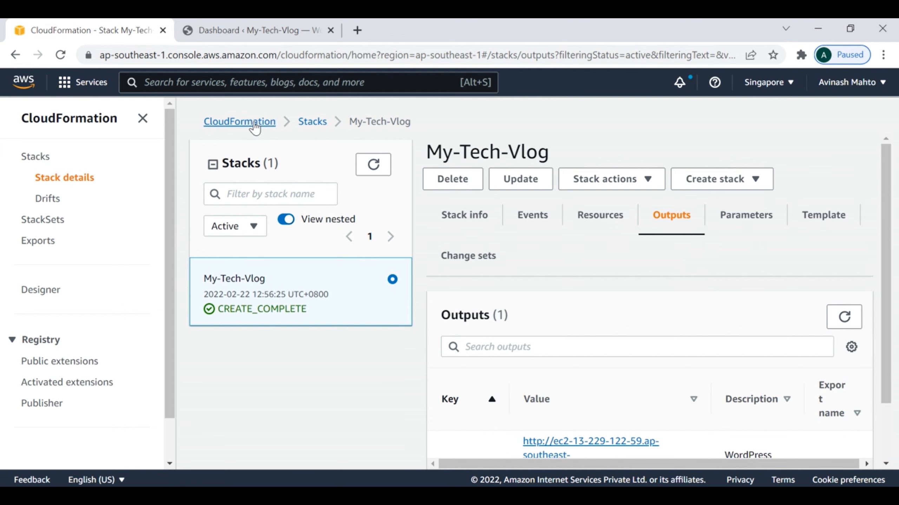
pyautogui.click(31, 160)
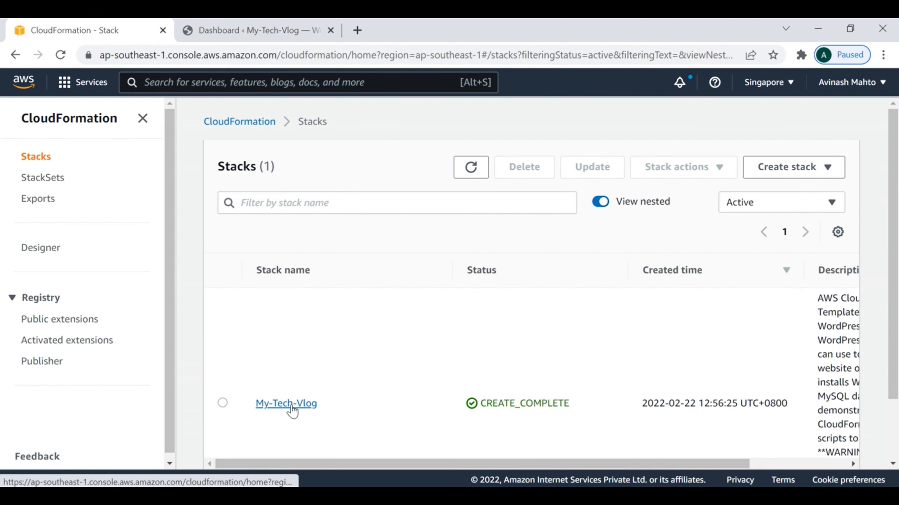
pyautogui.click(224, 30)
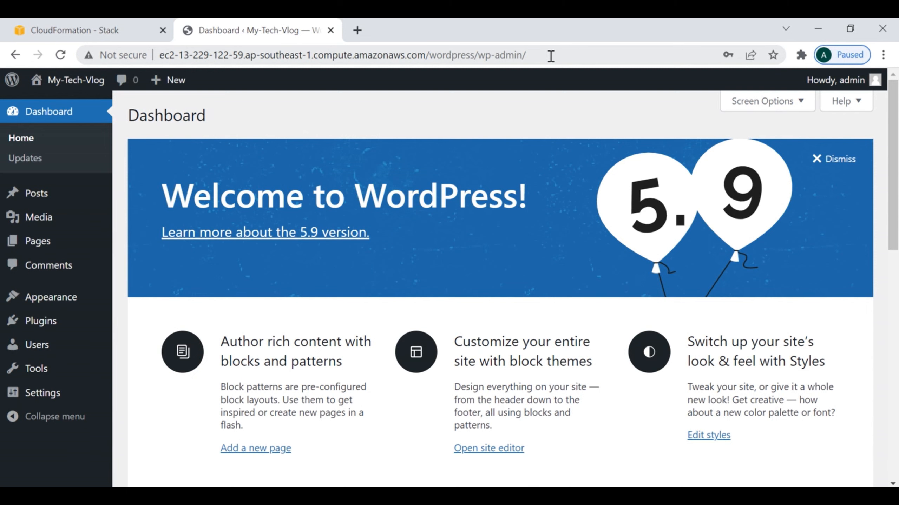
pyautogui.click(89, 28)
pyautogui.click(166, 82)
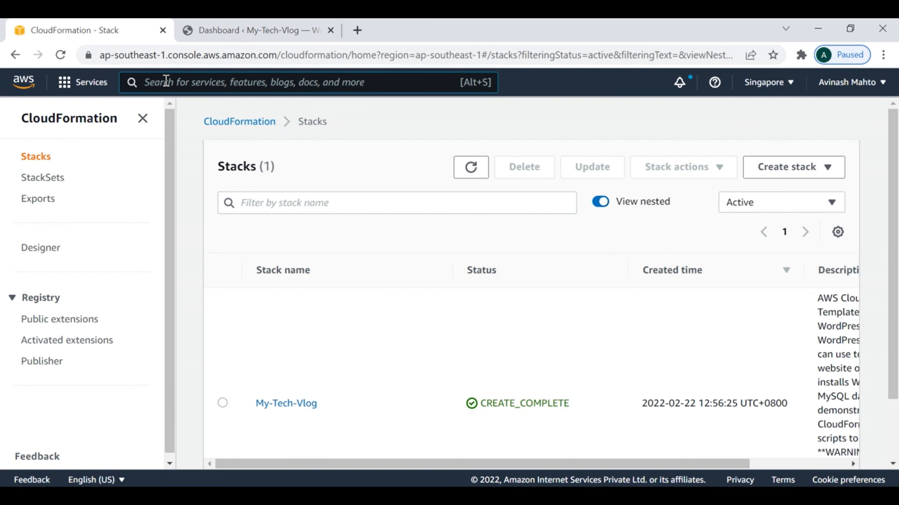
# - Search 'ec2', list the running instances and select the t2.small instance to view its details
pyautogui.write('ec2')
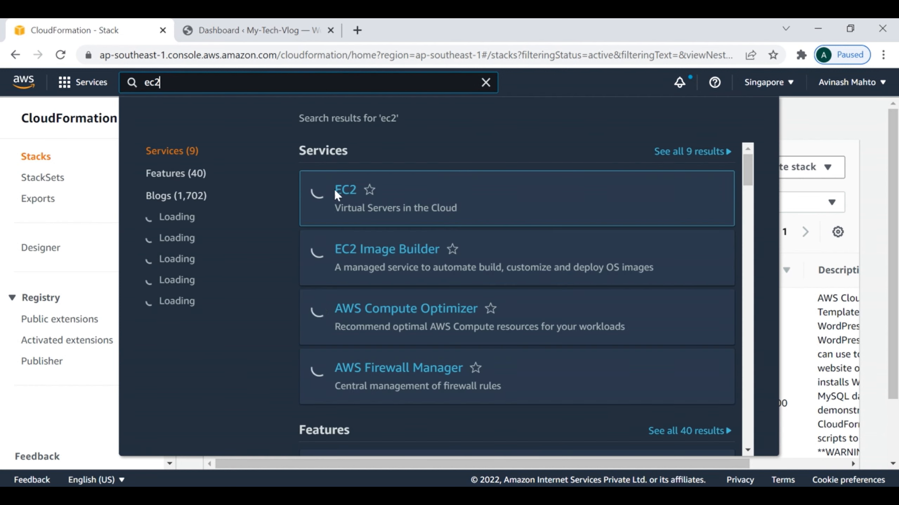
pyautogui.click(565, 194)
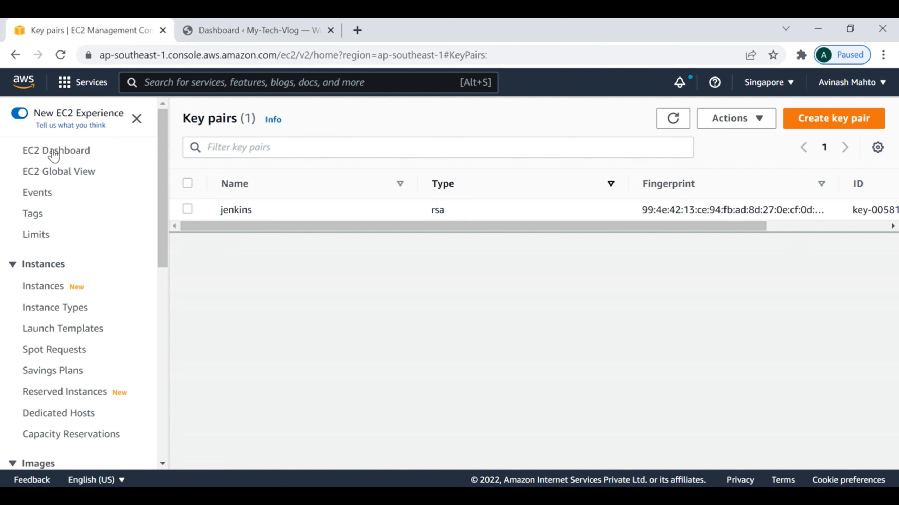
pyautogui.click(66, 151)
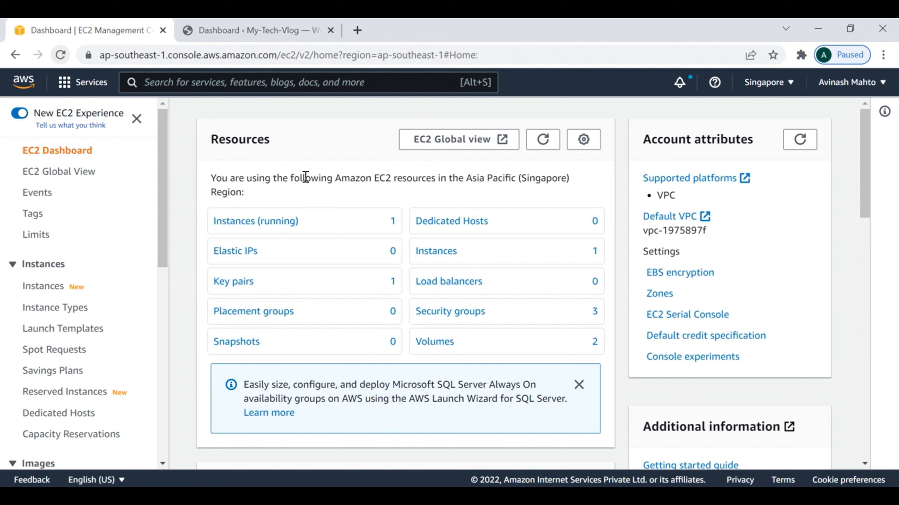
pyautogui.click(230, 221)
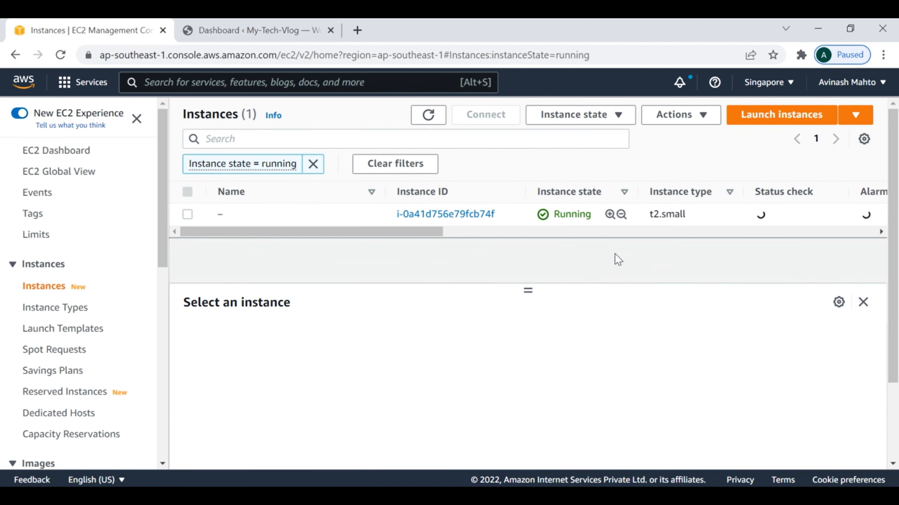
pyautogui.click(188, 214)
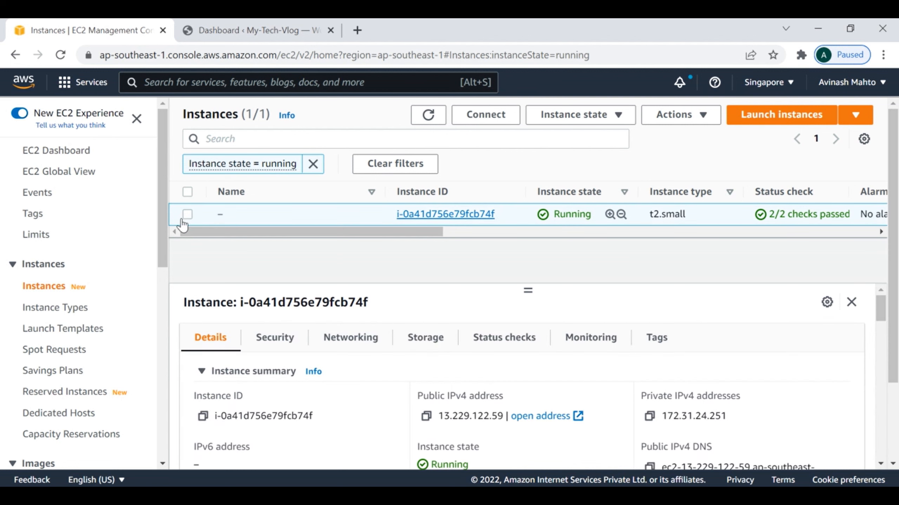
pyautogui.click(248, 31)
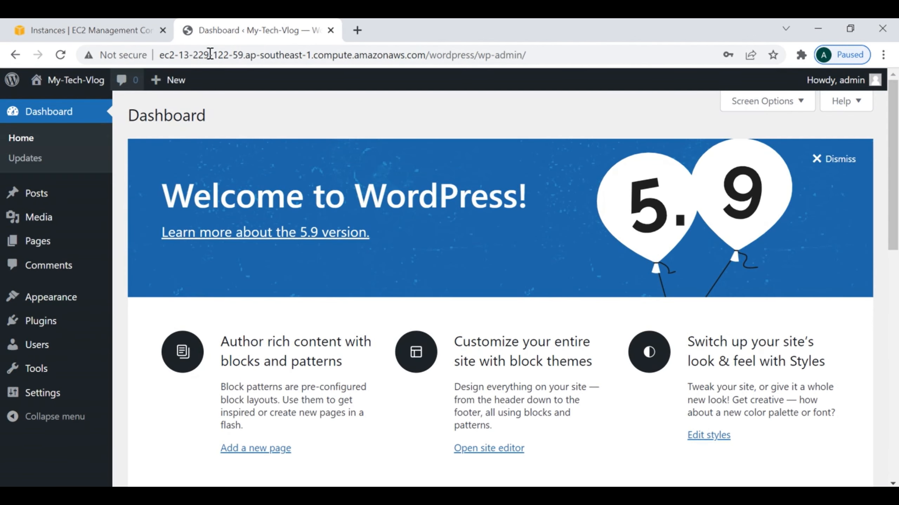
pyautogui.click(85, 28)
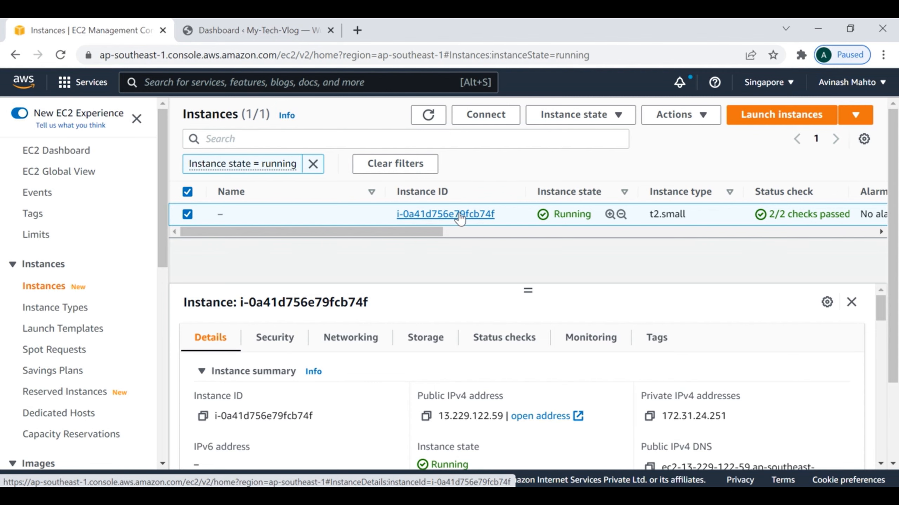
# - Search the AWS console for CloudFormation and reopen its Stacks page listing My-Tech-Vlog
pyautogui.click(187, 85)
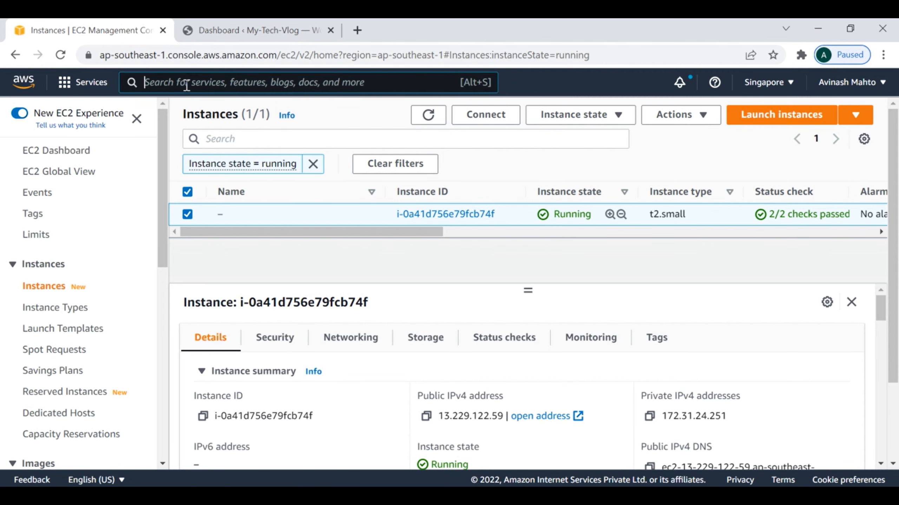
pyautogui.write('cloud')
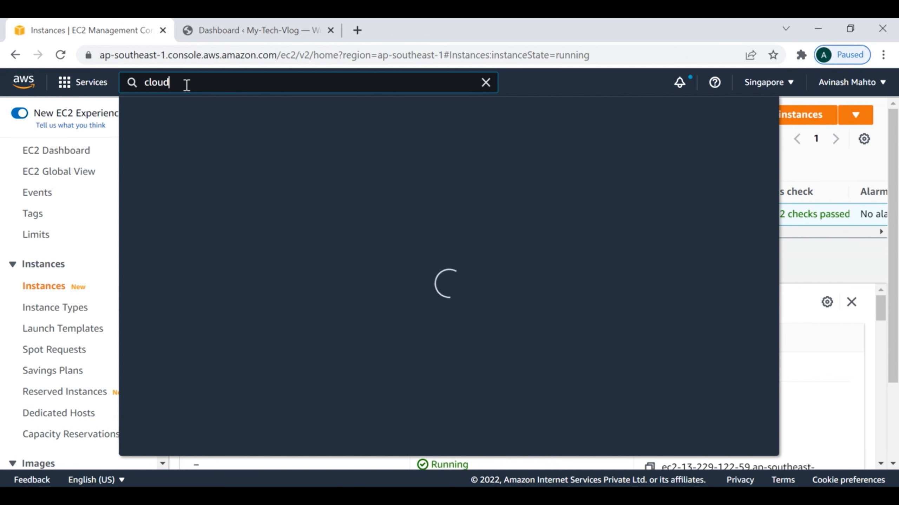
pyautogui.write('9')
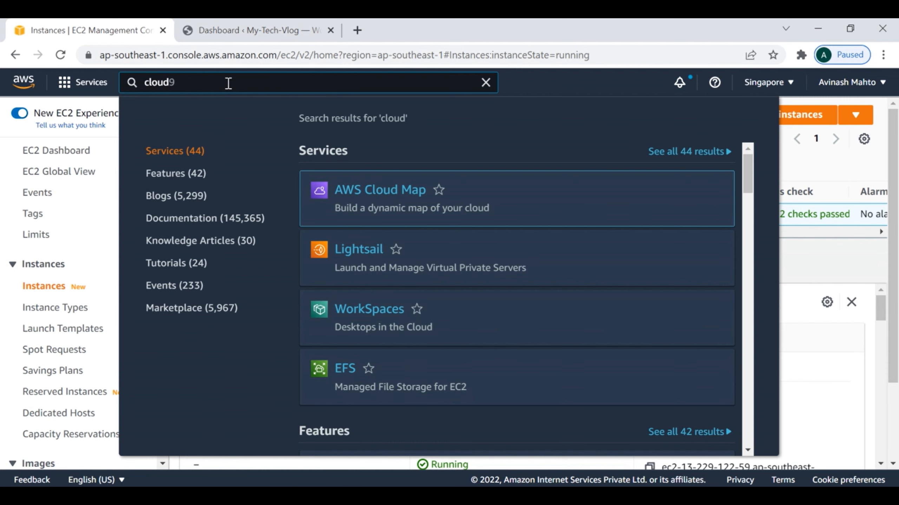
pyautogui.write('forma')
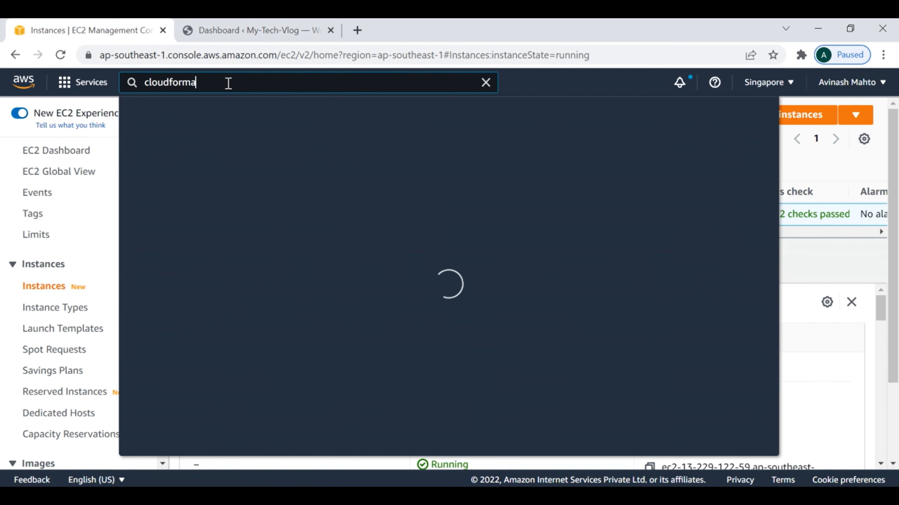
pyautogui.click(385, 192)
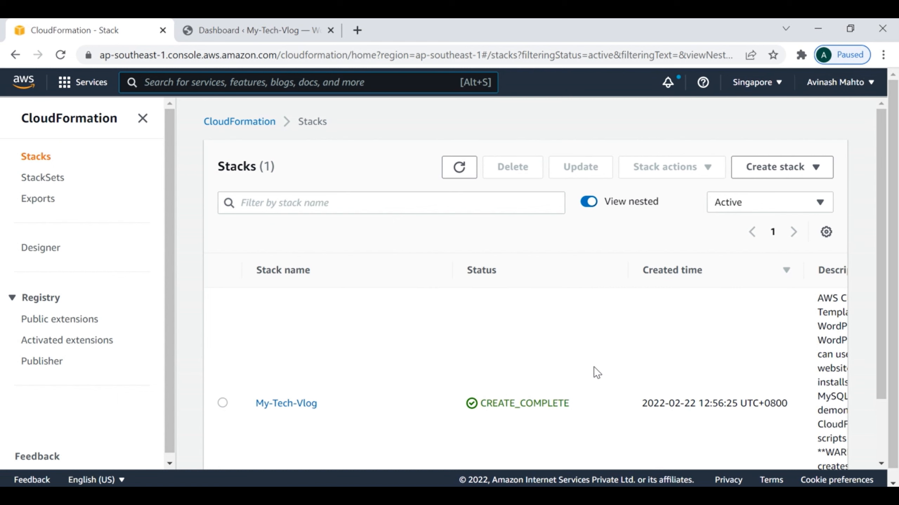
pyautogui.scroll(-3, 625, 348)
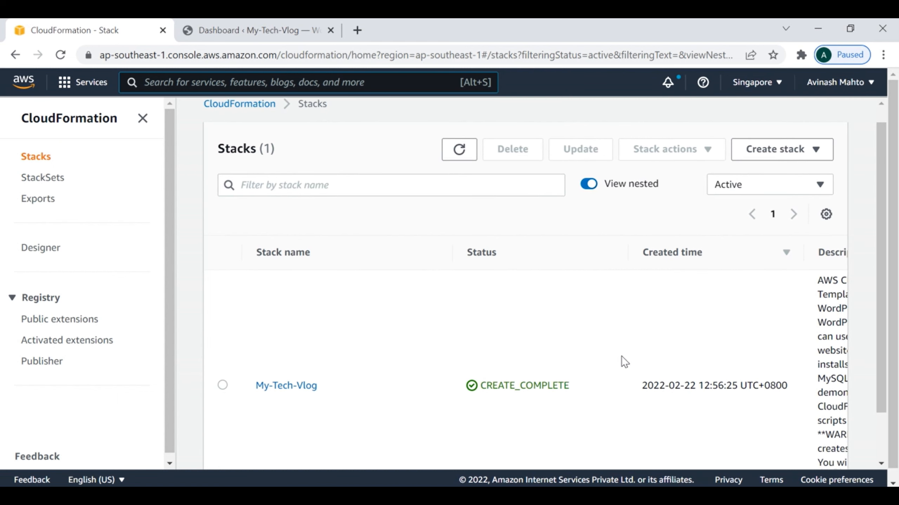